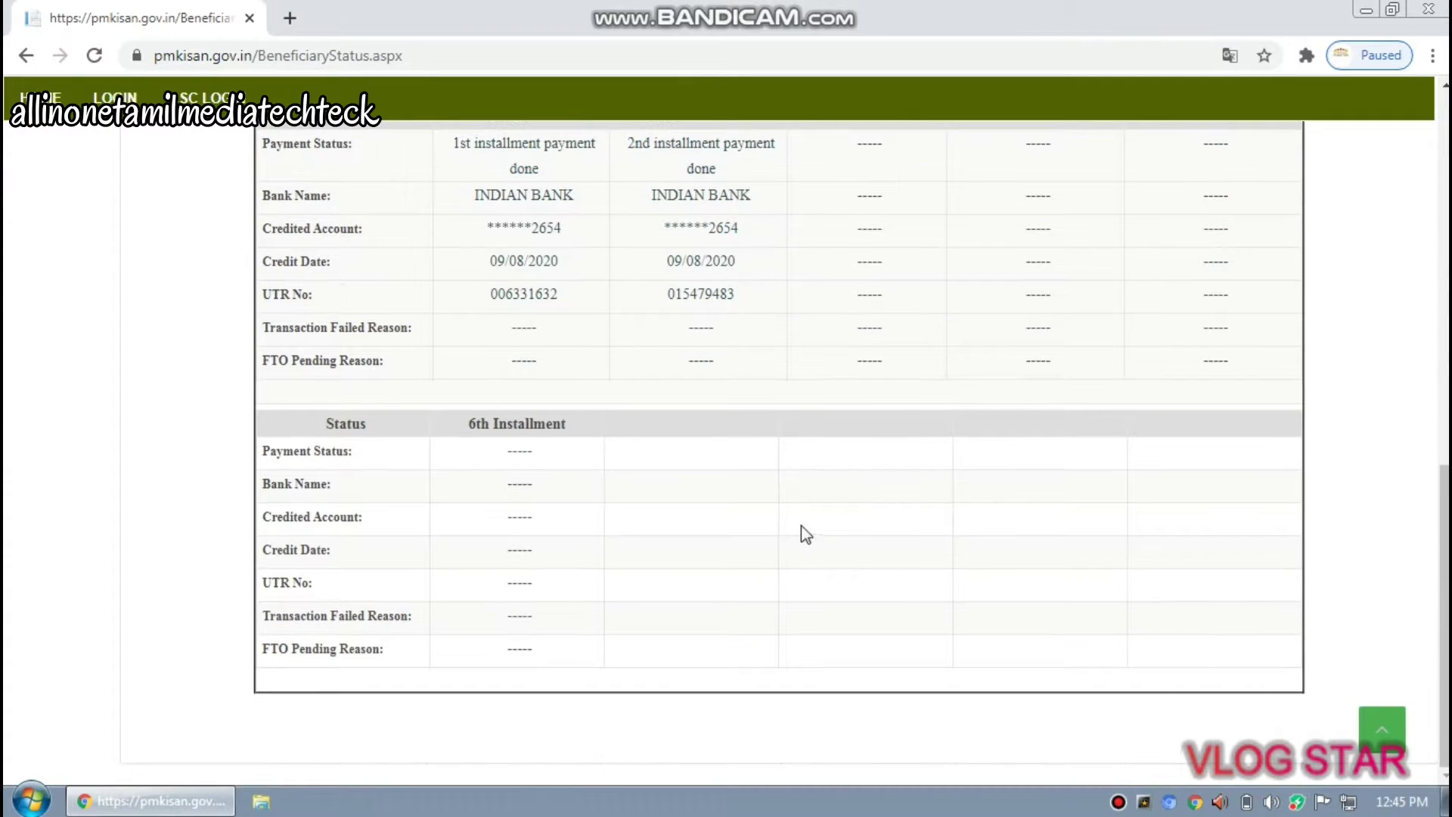
Scroll through the Beneficiary Status tables before returning to the PM-Kisan home page
{"action": "scroll", "coordinate": [235, 341], "scroll_direction": "up", "scroll_amount": 10}
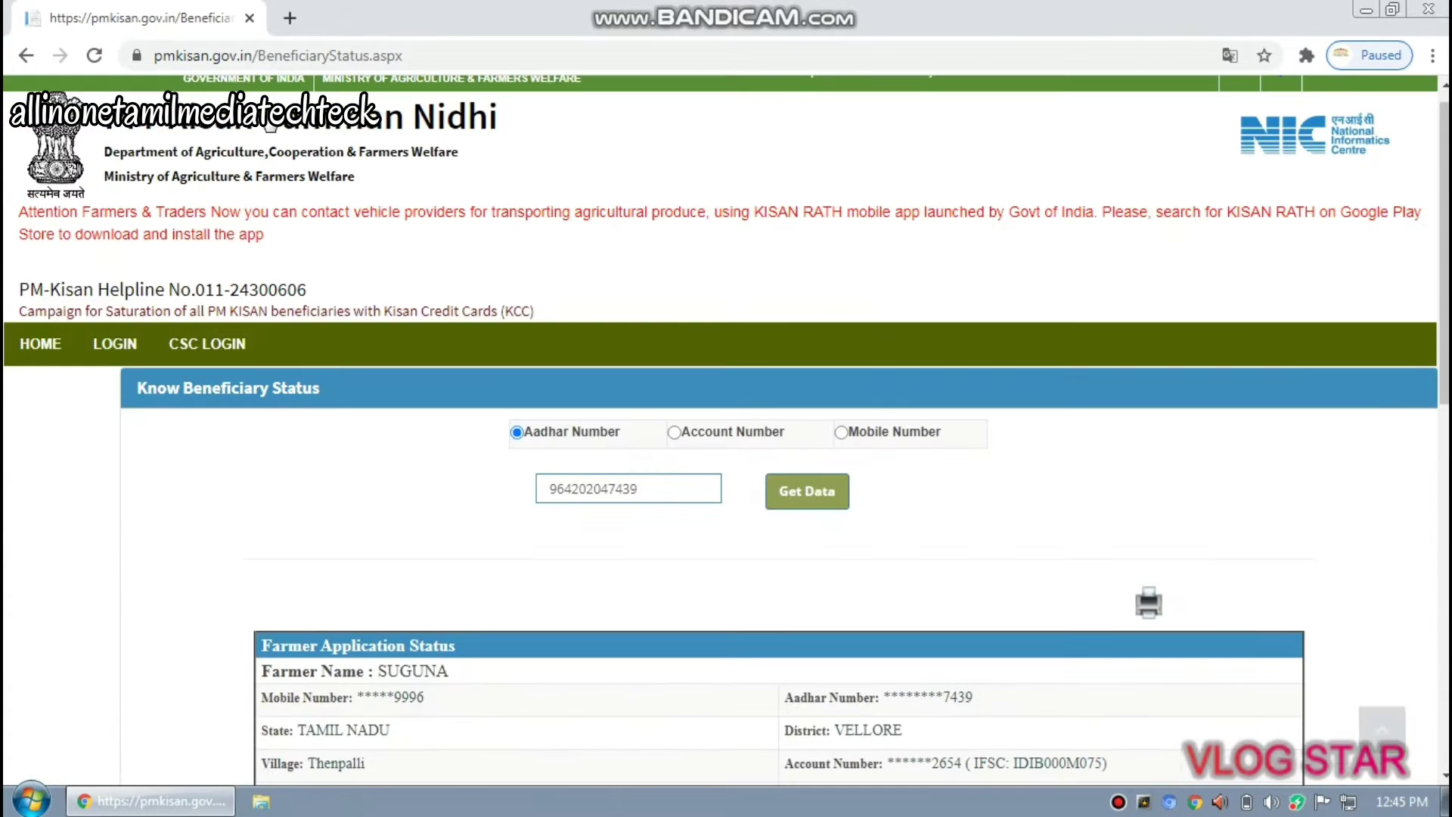
{"action": "scroll", "coordinate": [238, 232], "scroll_direction": "down", "scroll_amount": 3}
{"action": "scroll", "coordinate": [238, 235], "scroll_direction": "down", "scroll_amount": 7}
{"action": "scroll", "coordinate": [240, 238], "scroll_direction": "up", "scroll_amount": 10}
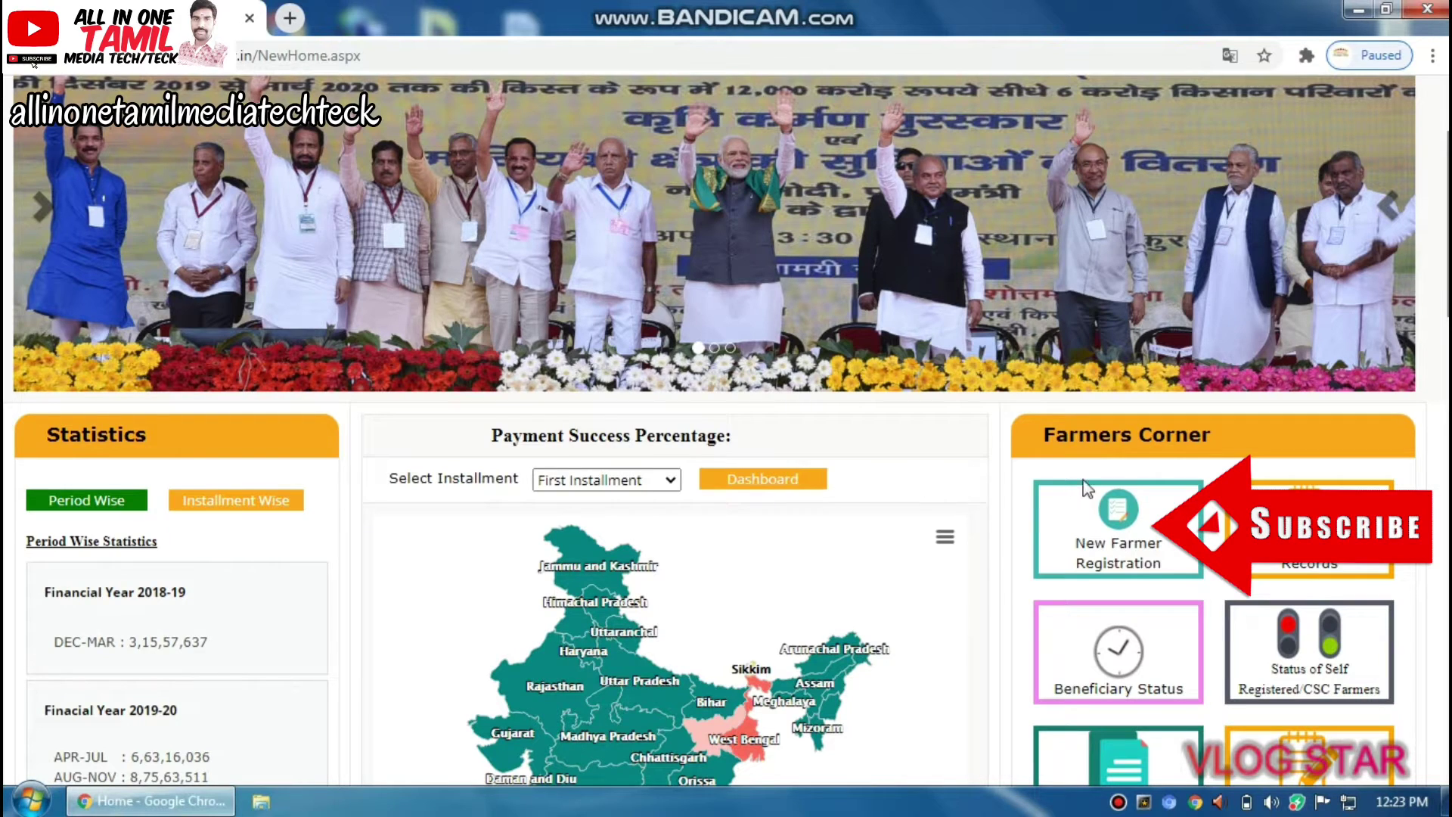
Search New Farmer Registration by the farmer's Aadhaar number and the image captcha code
{"action": "left_click", "coordinate": [1092, 543]}
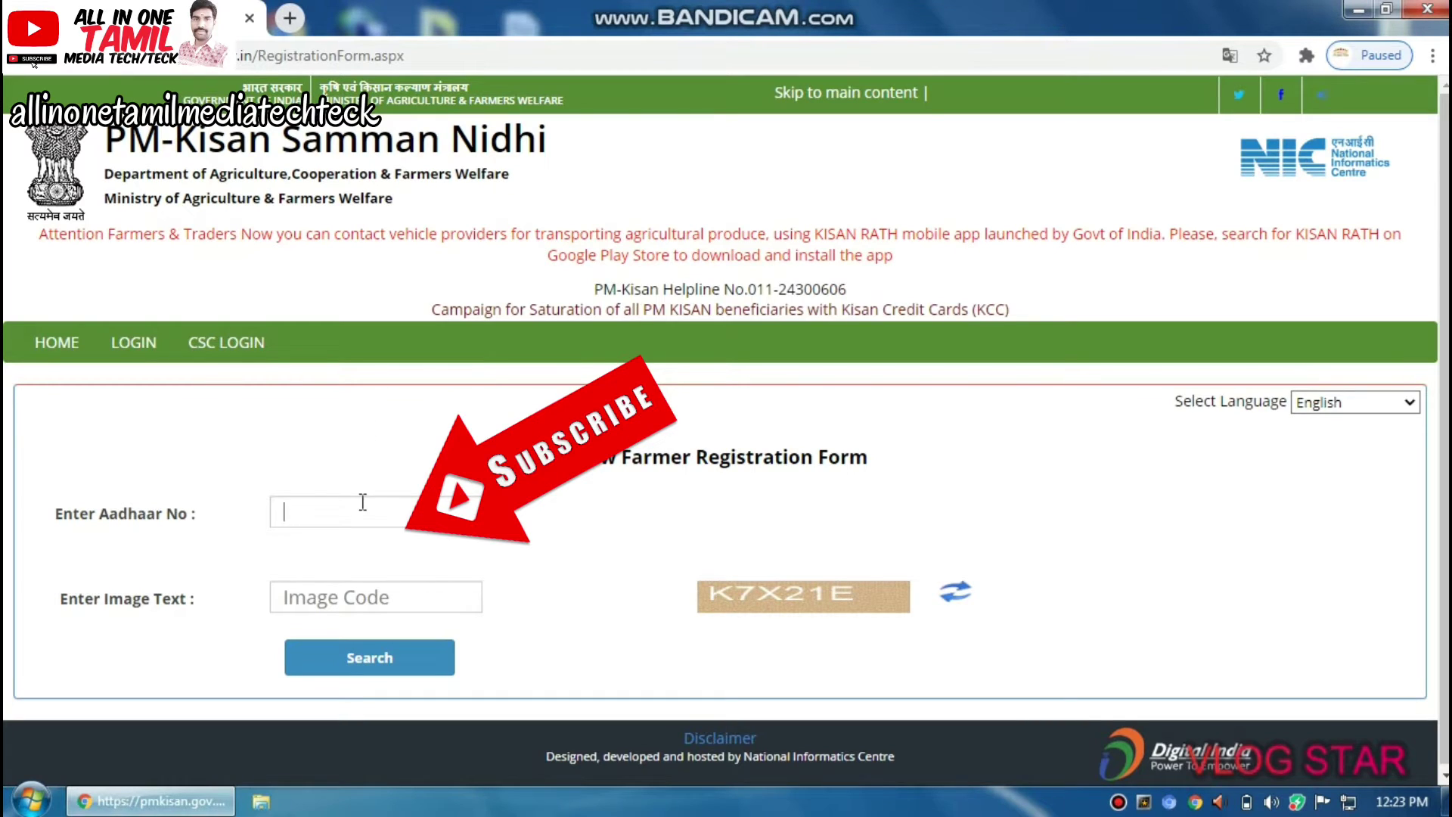
{"action": "left_click", "coordinate": [337, 512]}
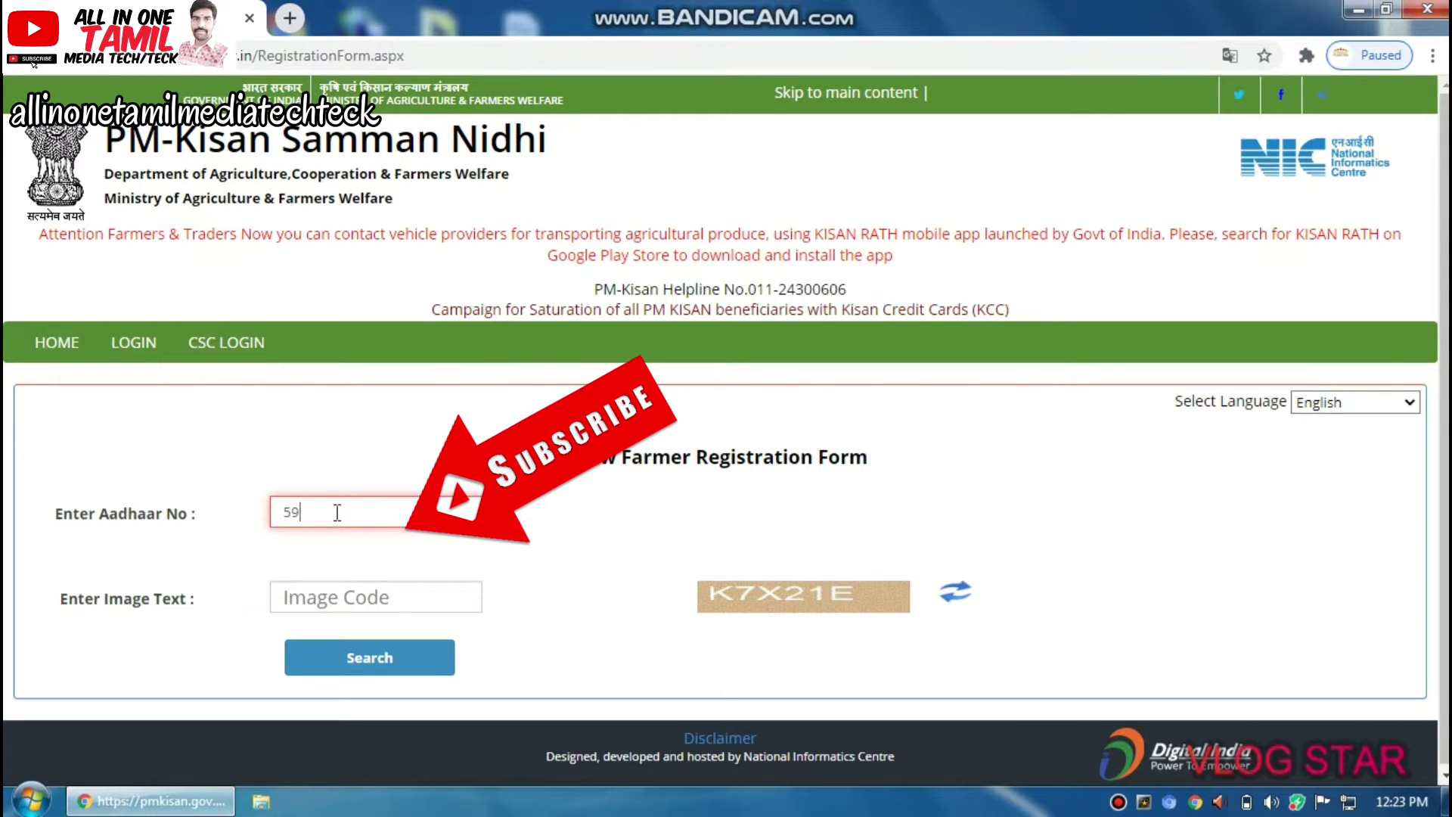
{"action": "left_click", "coordinate": [376, 599]}
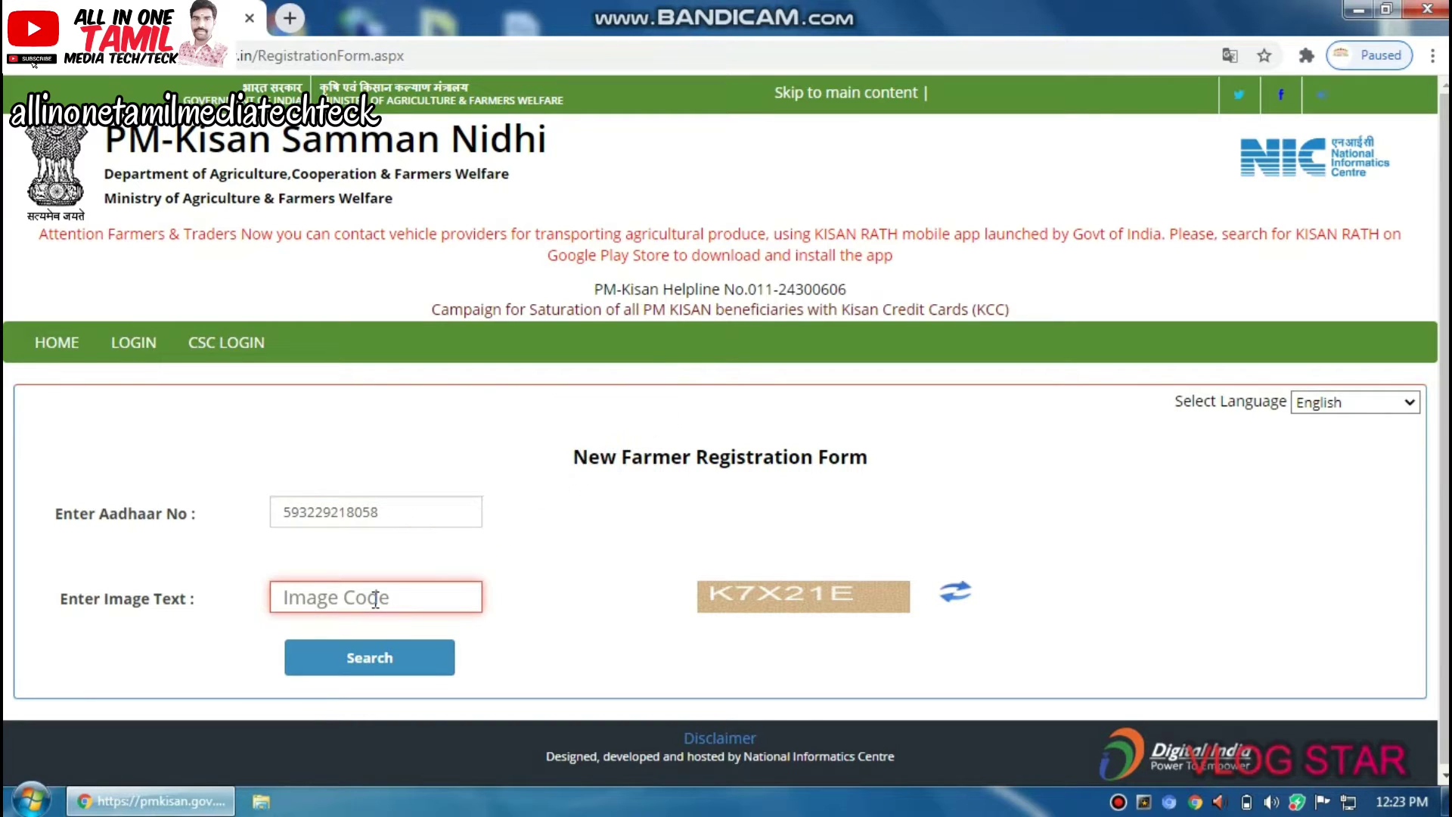
{"action": "type", "text": "K"}
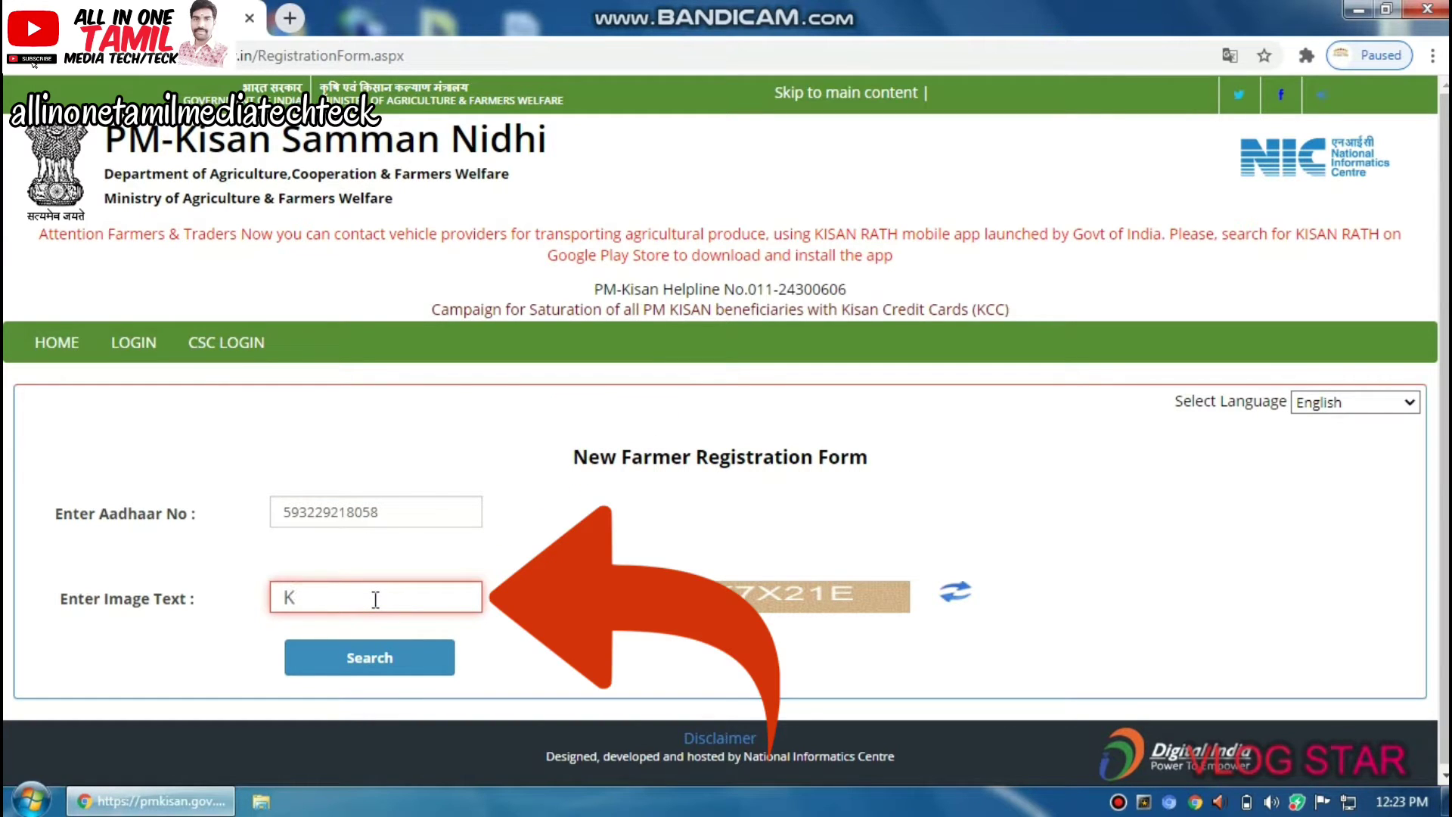
{"action": "type", "text": "7X21E"}
{"action": "left_click", "coordinate": [477, 706]}
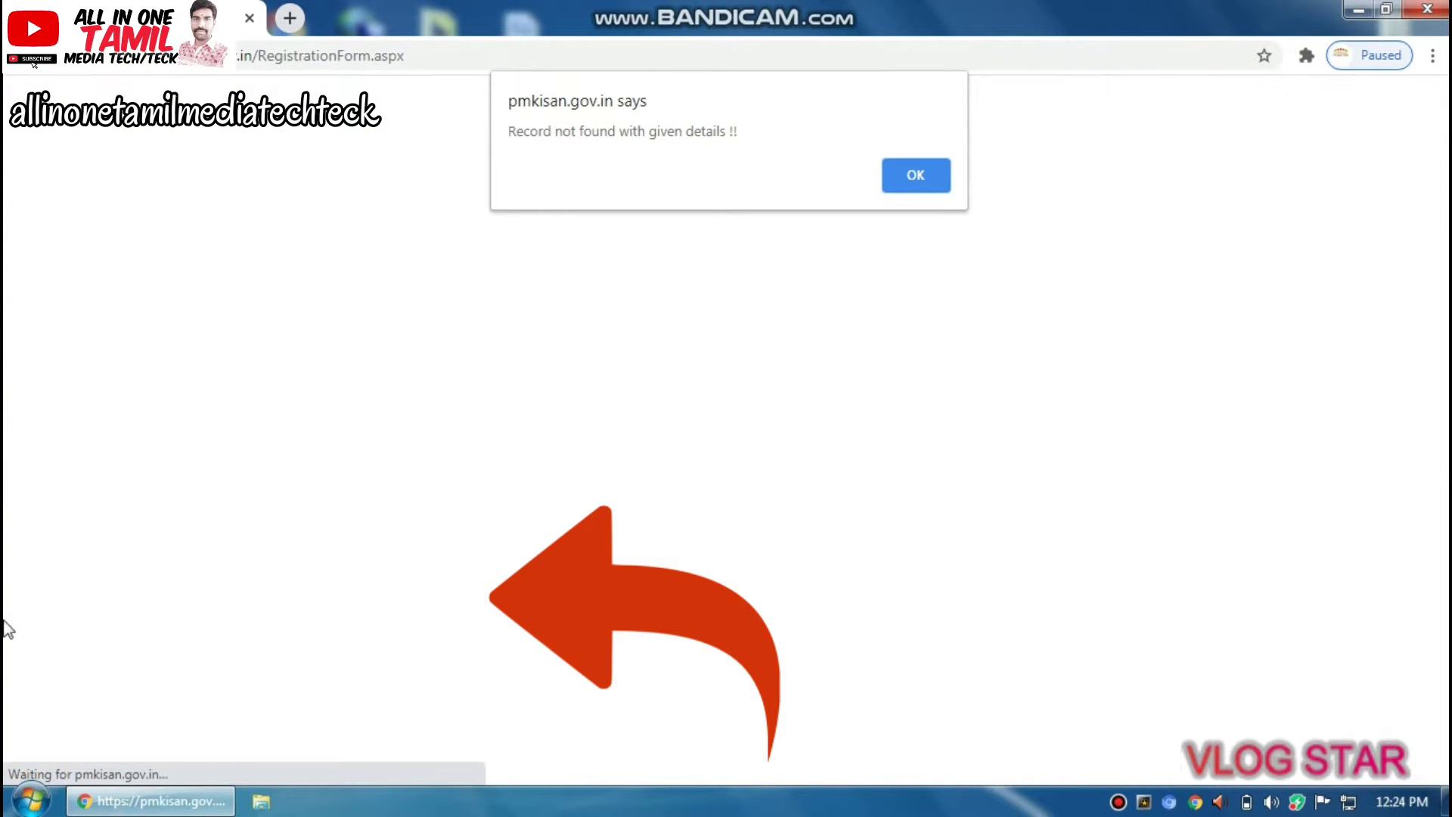
Dismiss the record-not-found alert and confirm a Rural Farmer Registration
{"action": "left_click", "coordinate": [908, 172]}
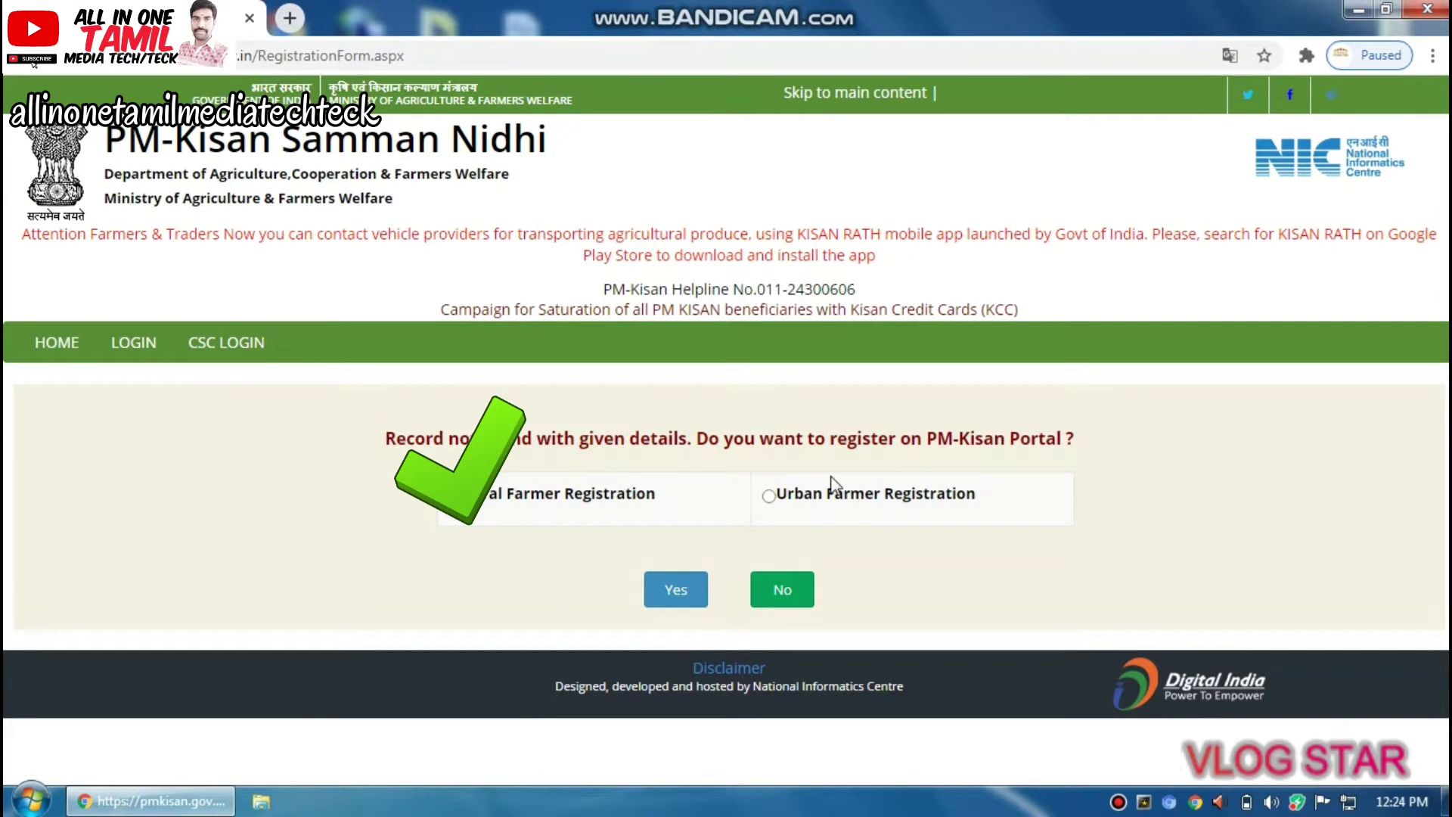
{"action": "left_click", "coordinate": [839, 503]}
{"action": "left_click", "coordinate": [531, 507]}
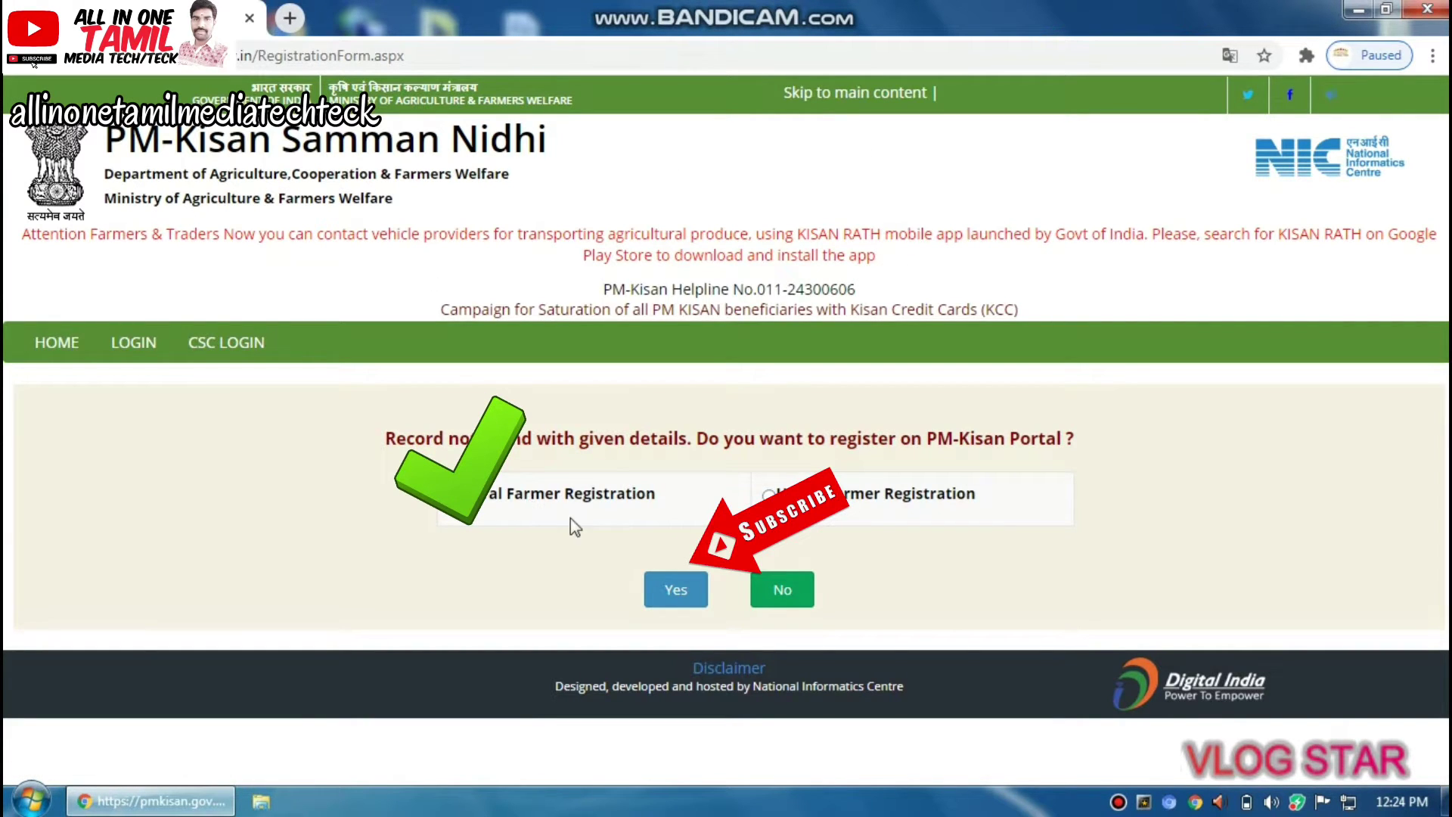
{"action": "left_click", "coordinate": [665, 583]}
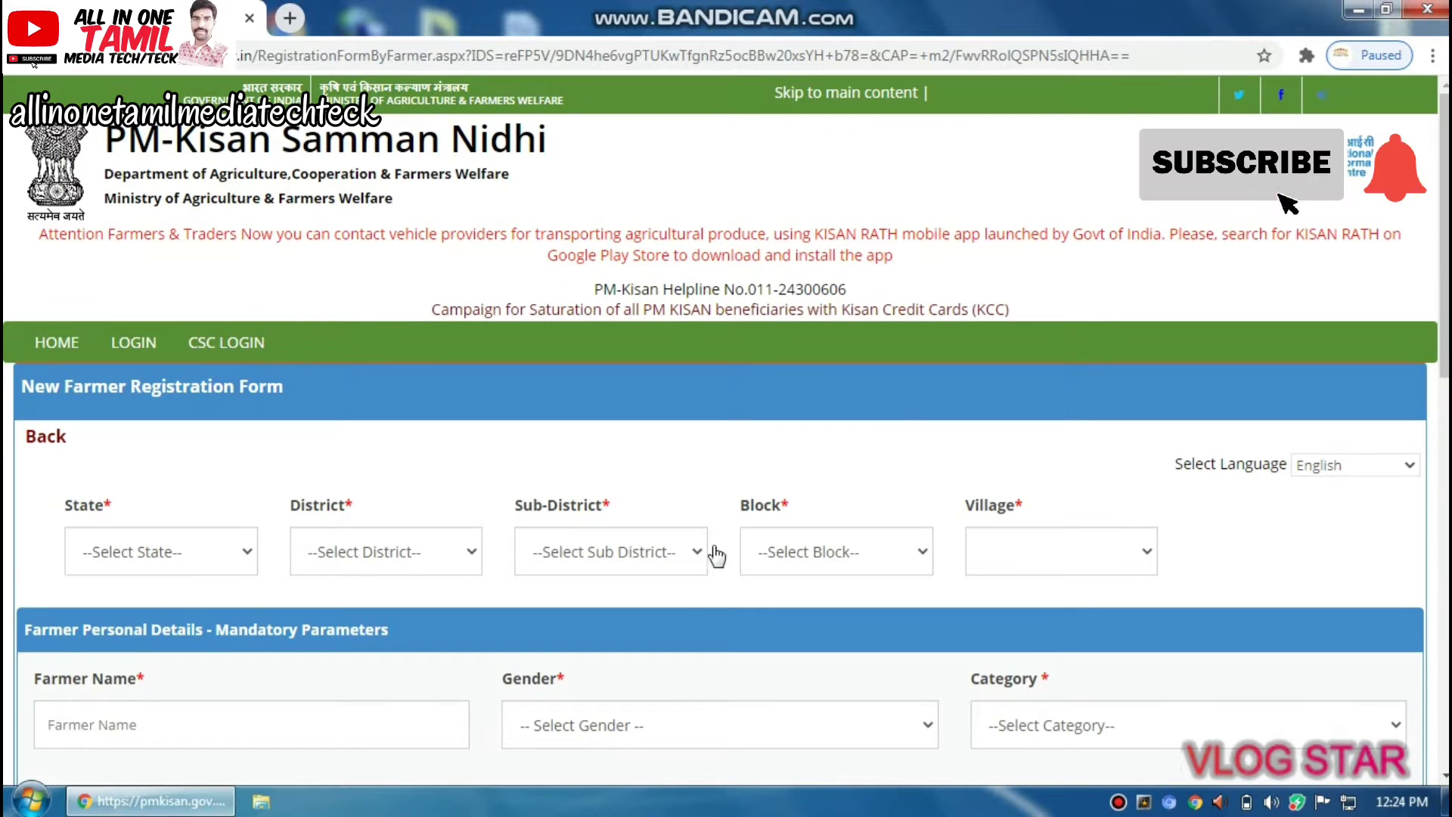
Set the state to TAMIL NADU and the district to VELLORE
{"action": "left_click", "coordinate": [198, 564]}
{"action": "scroll", "coordinate": [295, 454], "scroll_direction": "down", "scroll_amount": 5}
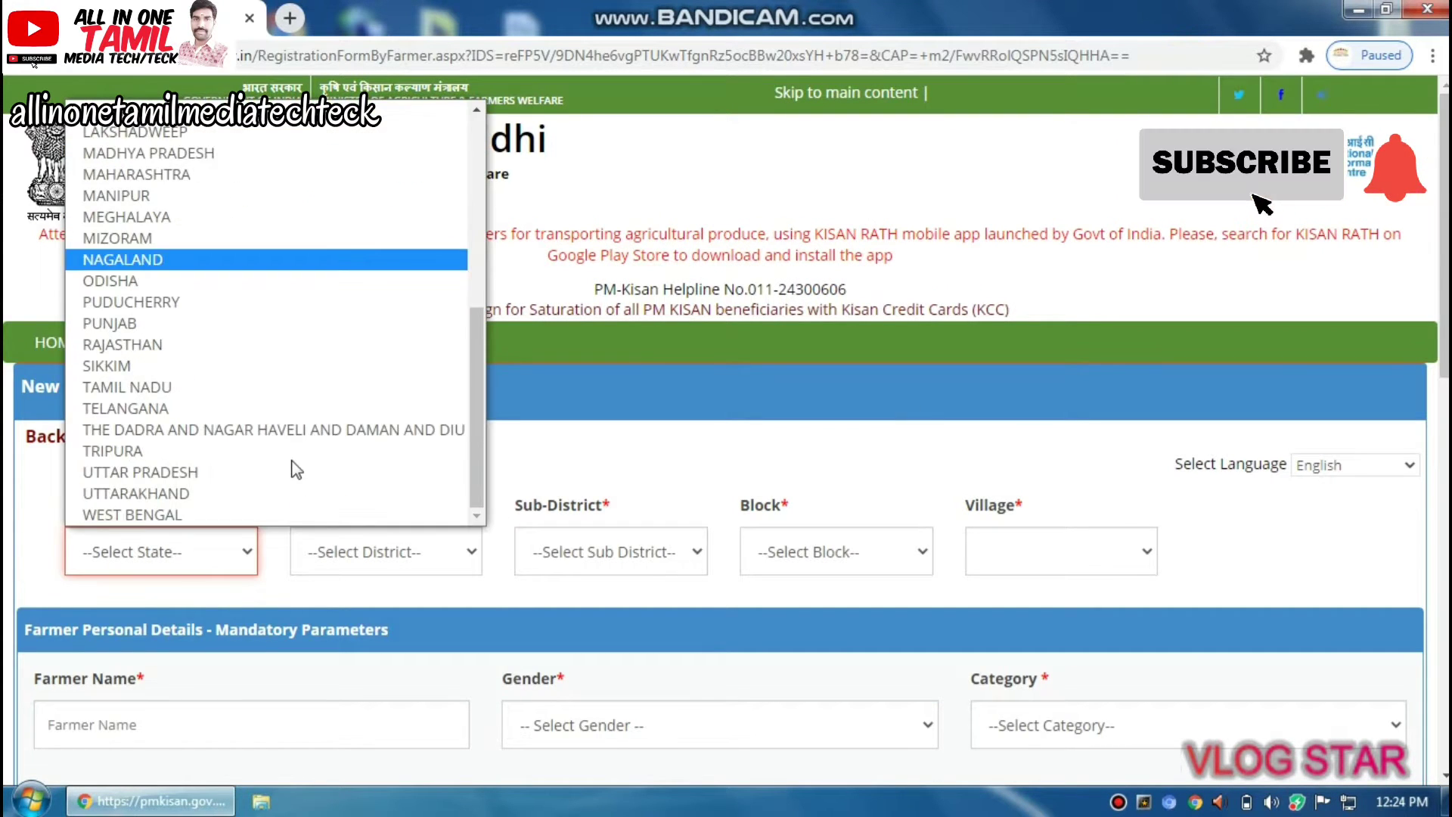
{"action": "left_click", "coordinate": [185, 377]}
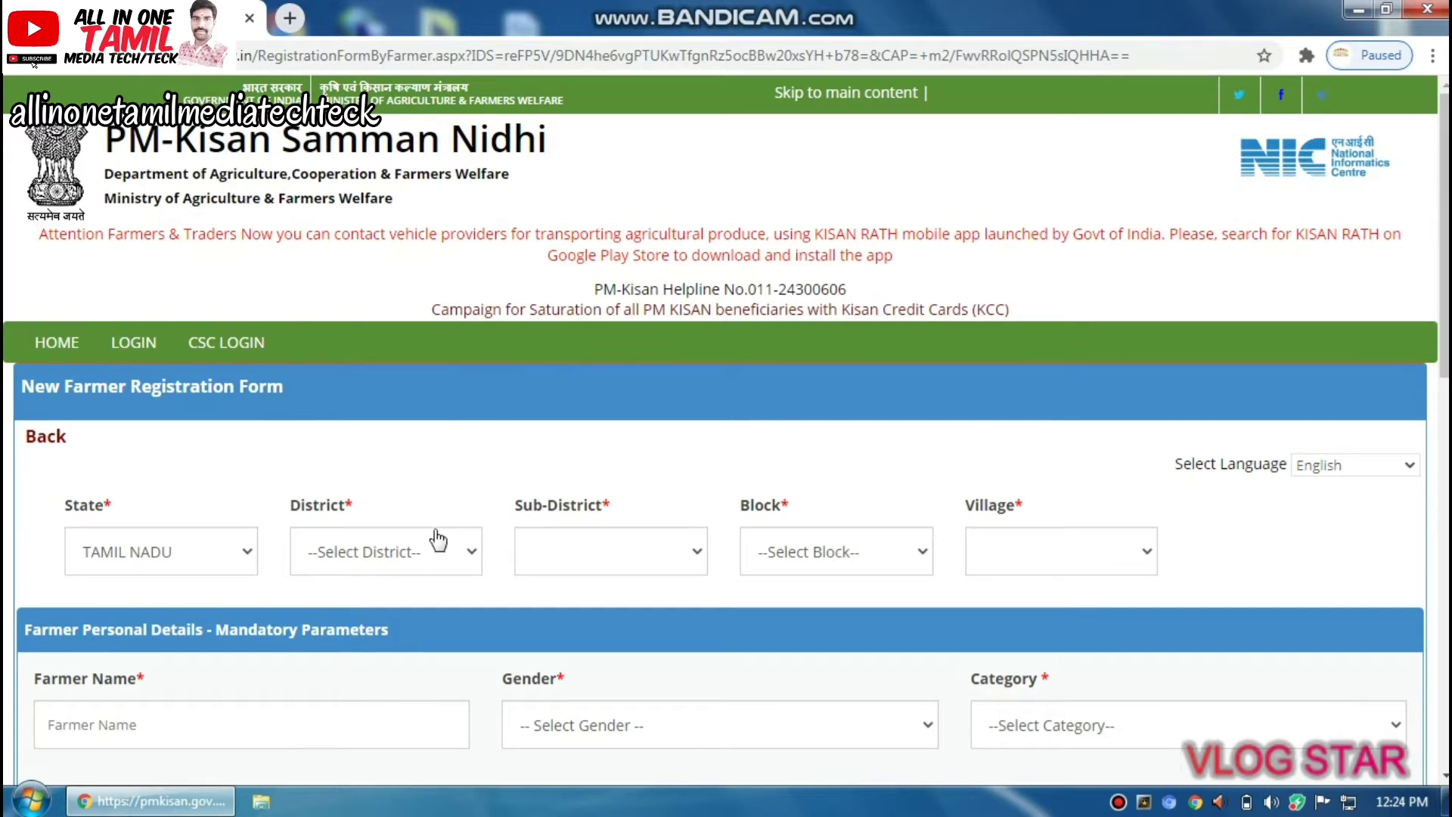
{"action": "left_click", "coordinate": [439, 539]}
{"action": "left_click", "coordinate": [350, 545]}
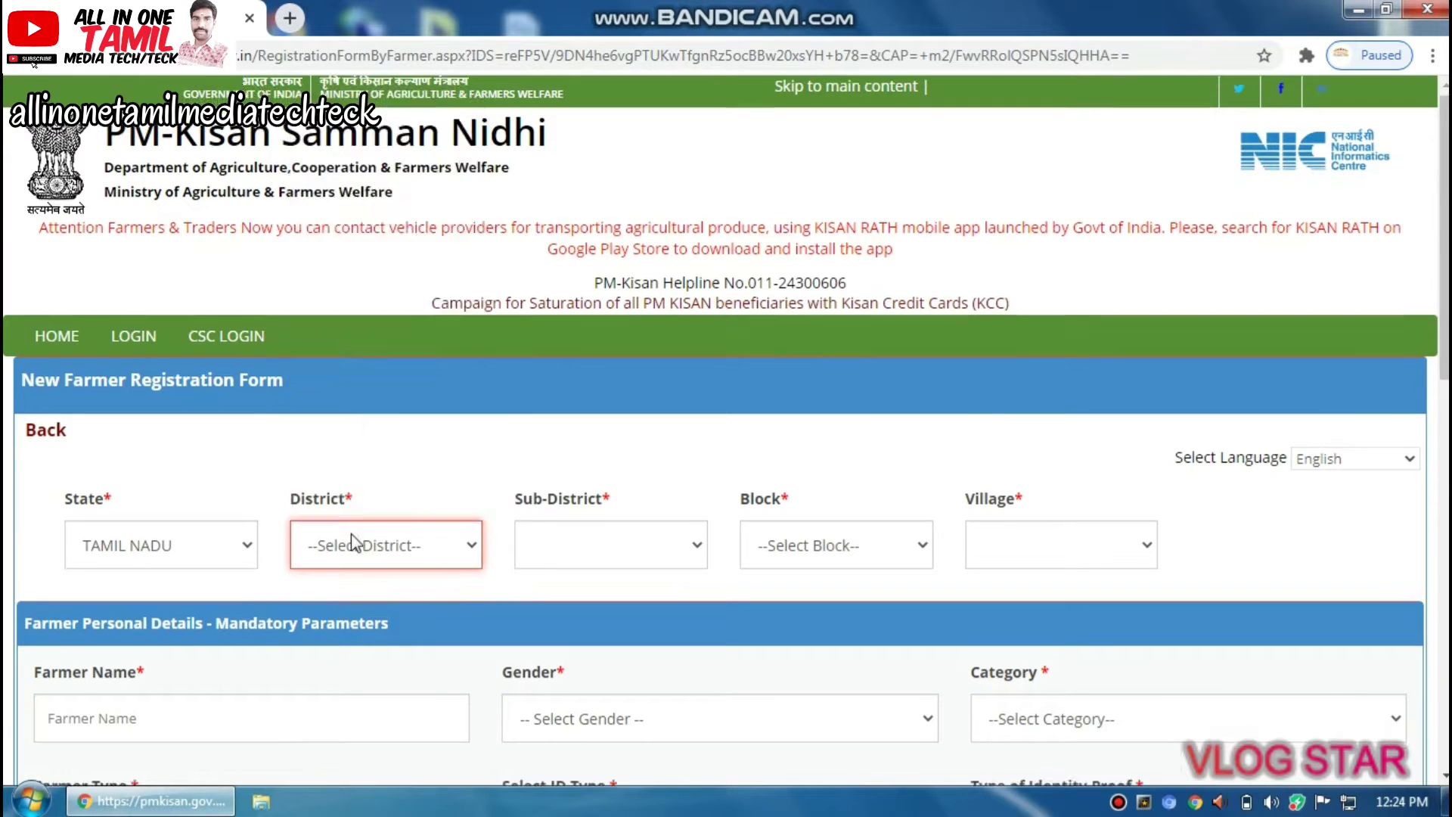
{"action": "scroll", "coordinate": [351, 522], "scroll_direction": "down", "scroll_amount": 7}
{"action": "scroll", "coordinate": [356, 514], "scroll_direction": "up", "scroll_amount": 5}
{"action": "left_click", "coordinate": [401, 412]}
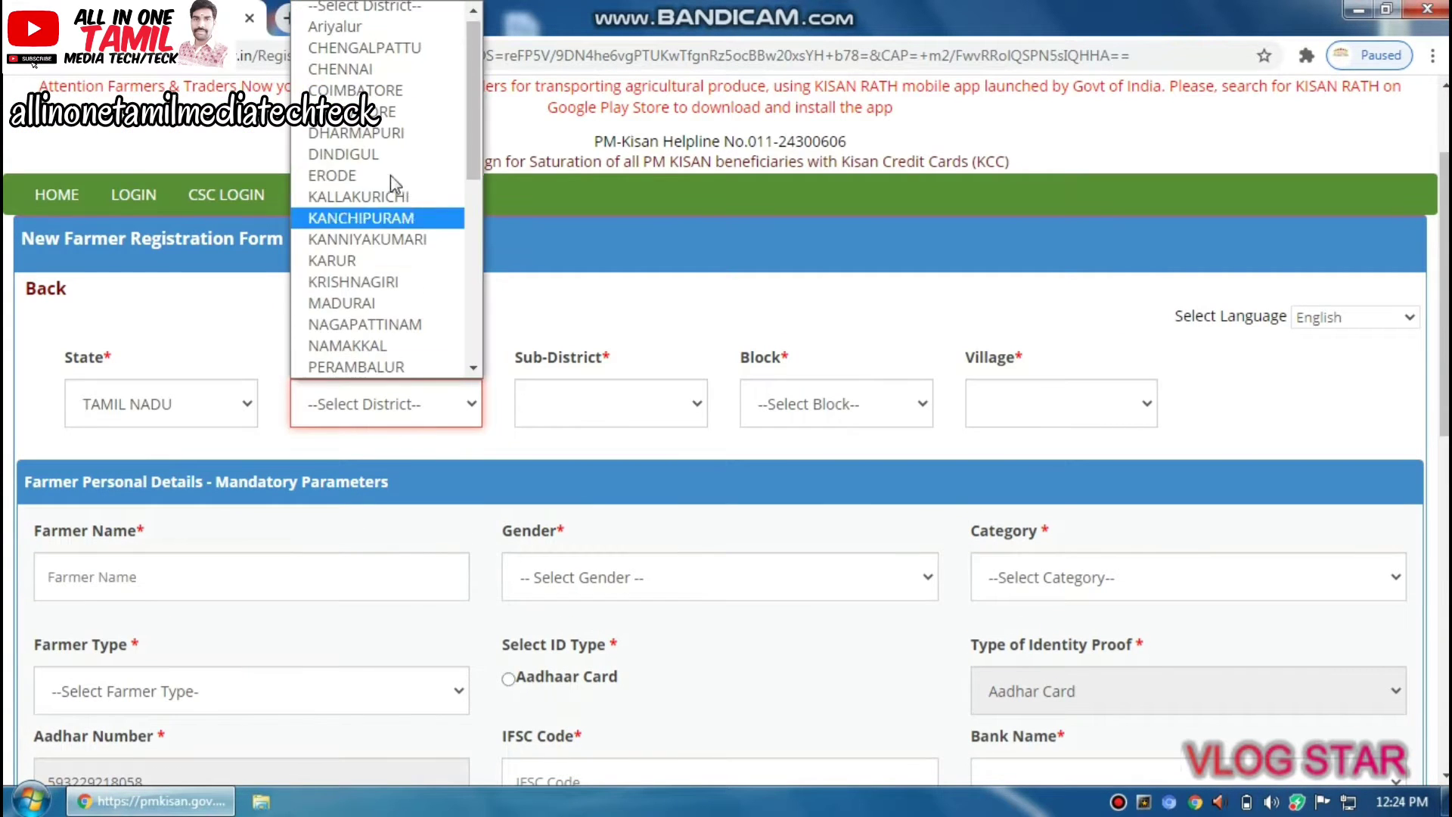
{"action": "scroll", "coordinate": [382, 242], "scroll_direction": "down", "scroll_amount": 5}
{"action": "left_click", "coordinate": [409, 325]}
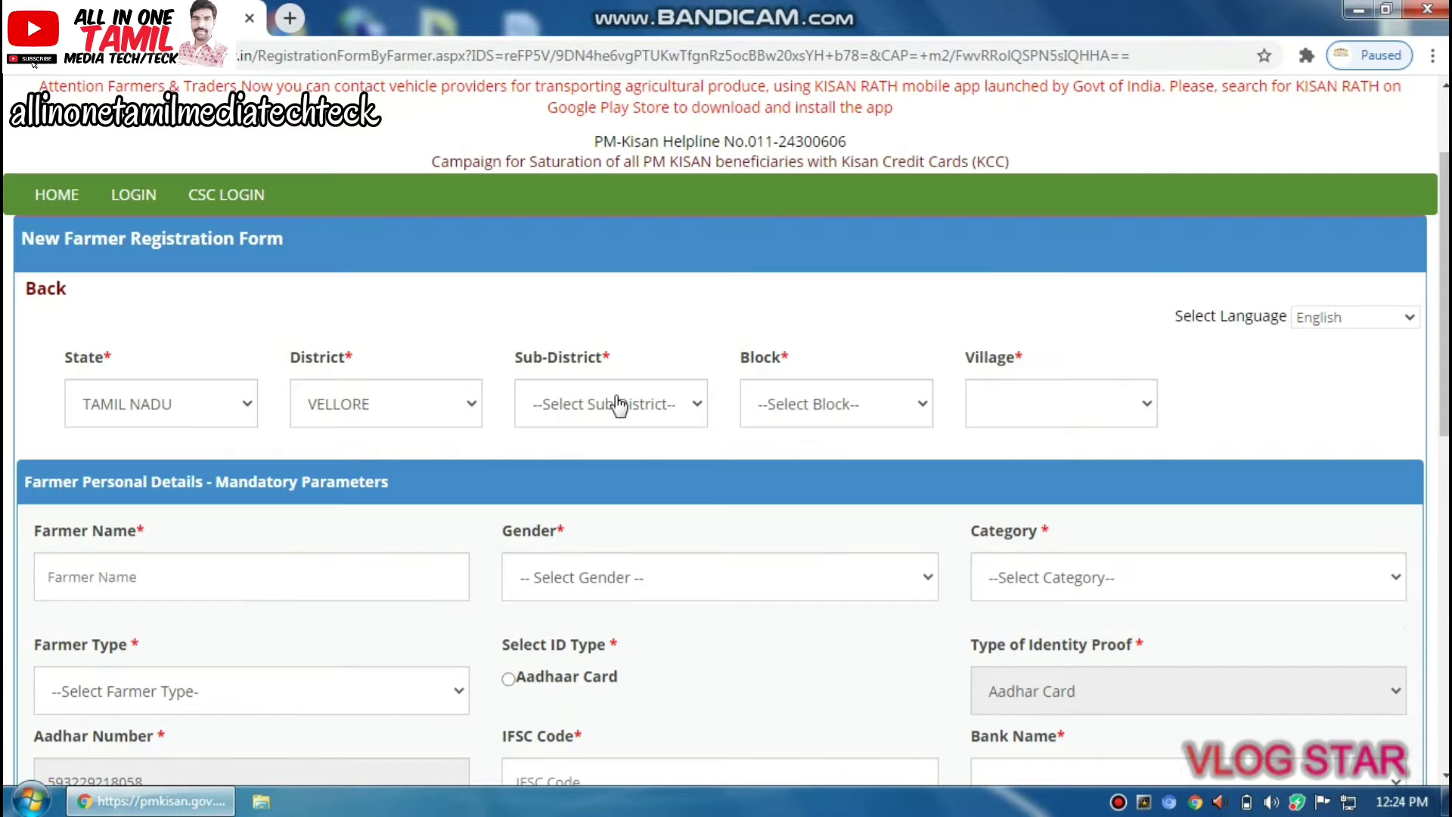
Choose Katpadi sub-district, KATPADI block and Elayanellore village
{"action": "left_click", "coordinate": [619, 406]}
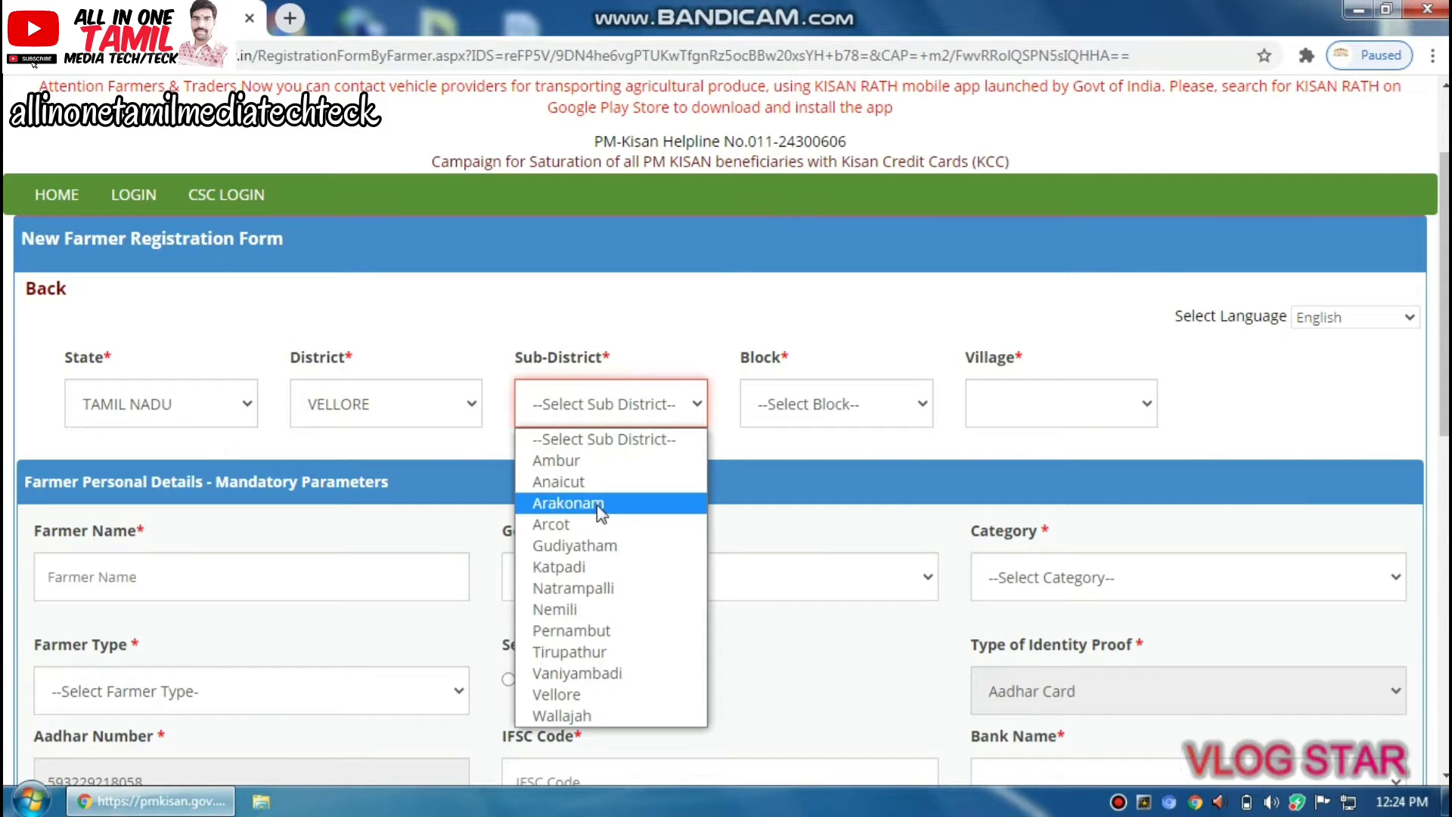
{"action": "left_click", "coordinate": [600, 564]}
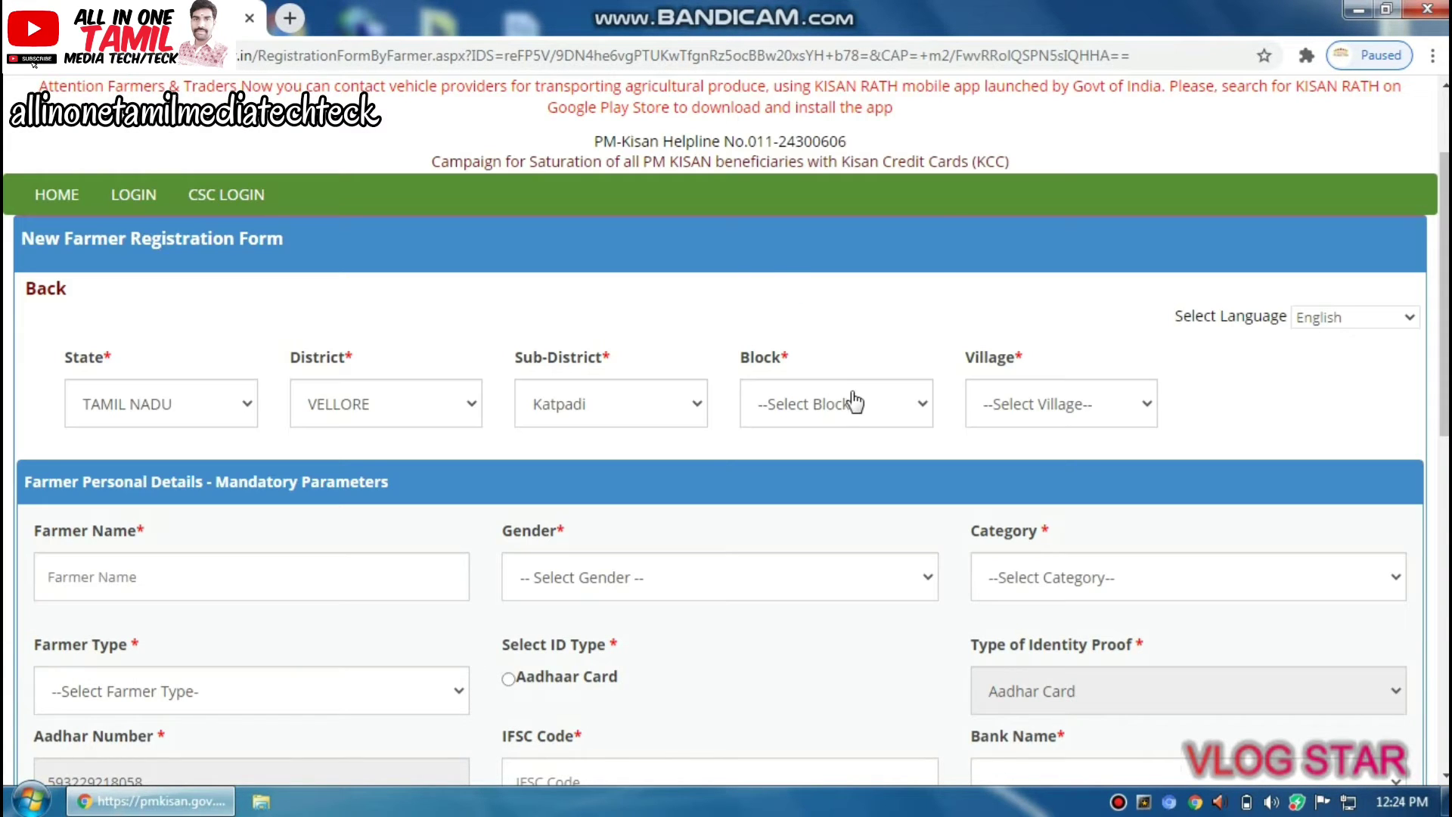
{"action": "left_click", "coordinate": [843, 403]}
{"action": "scroll", "coordinate": [877, 310], "scroll_direction": "down", "scroll_amount": 2}
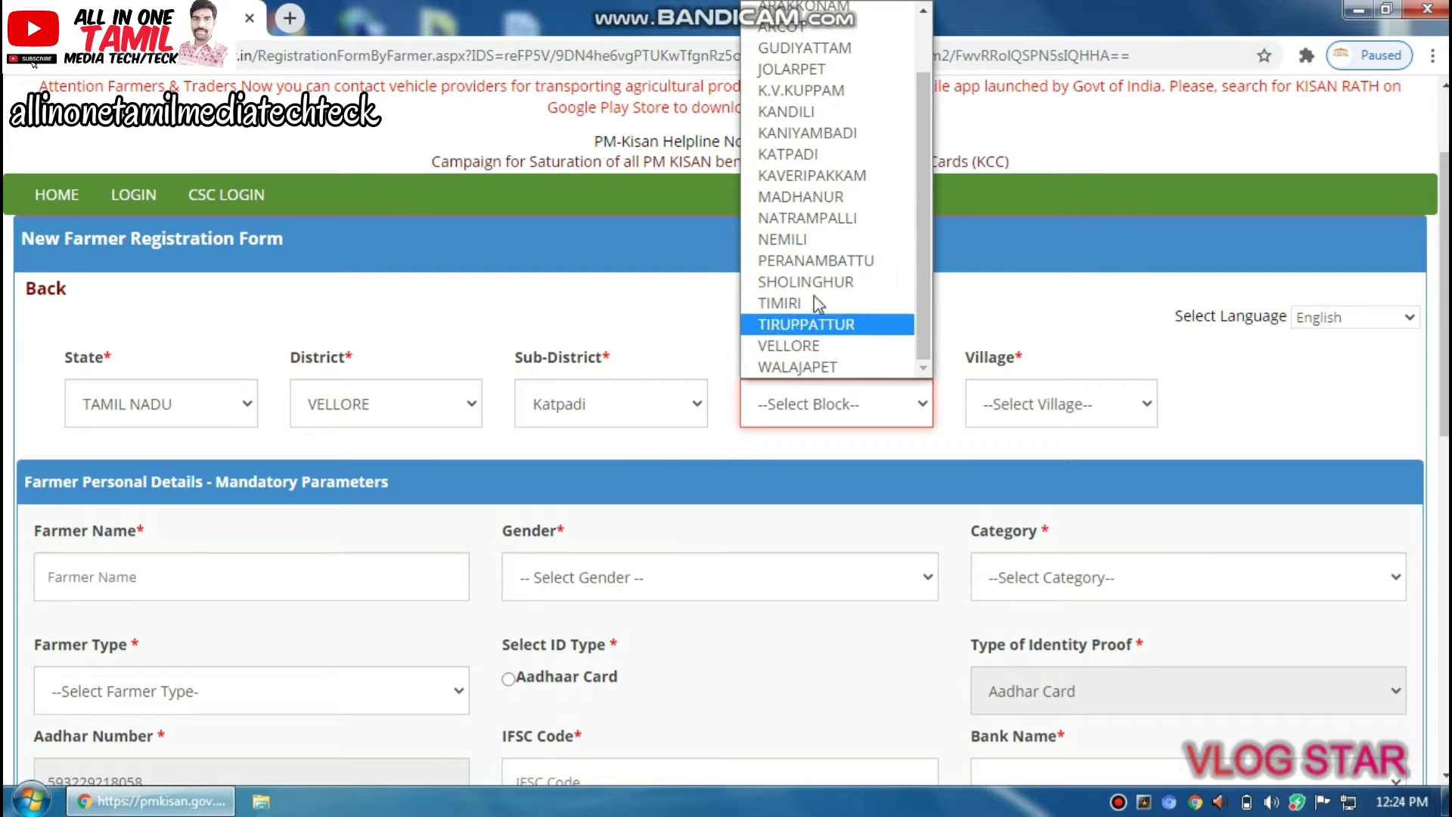
{"action": "left_click", "coordinate": [828, 151]}
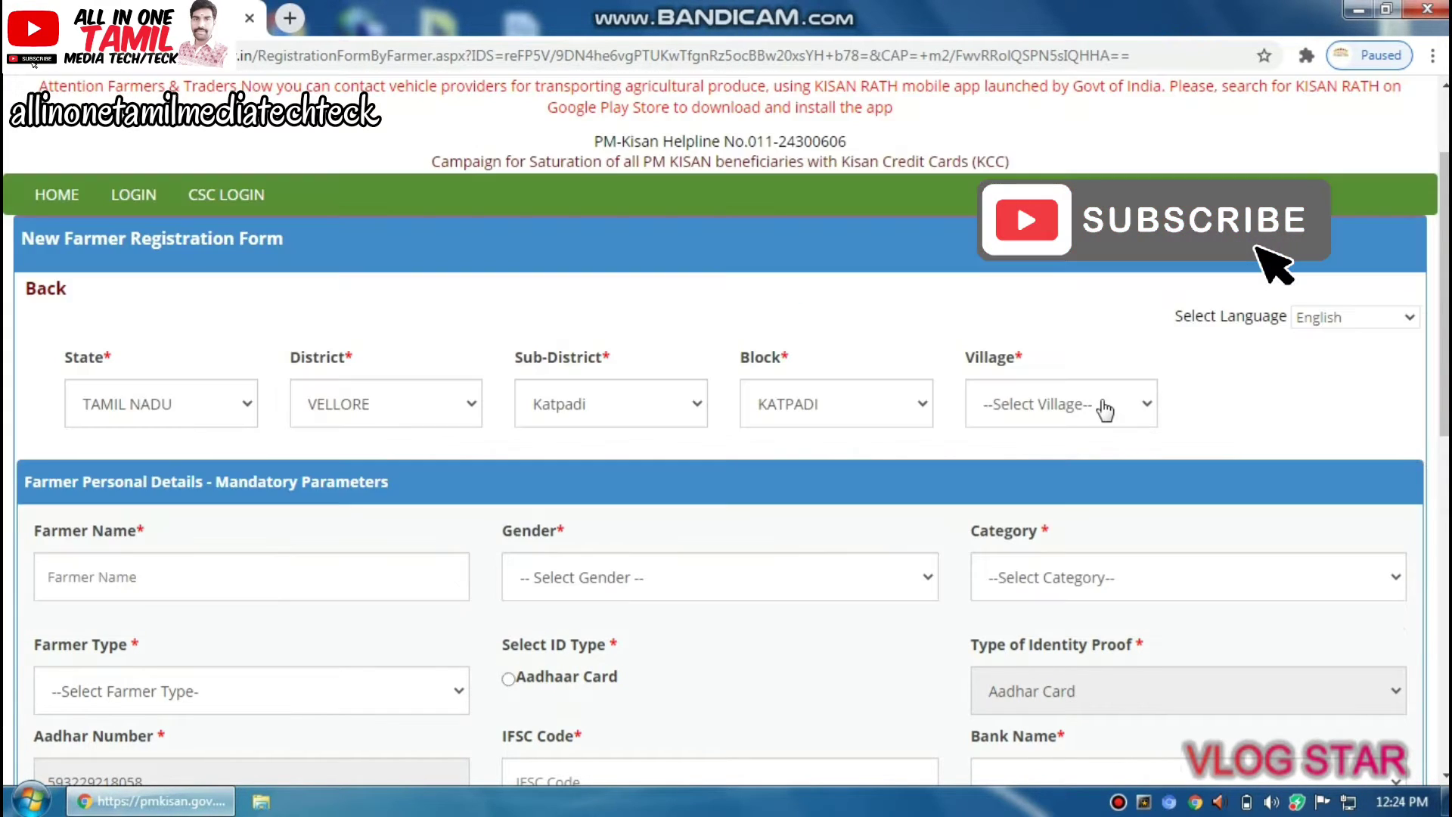
{"action": "left_click", "coordinate": [1101, 406]}
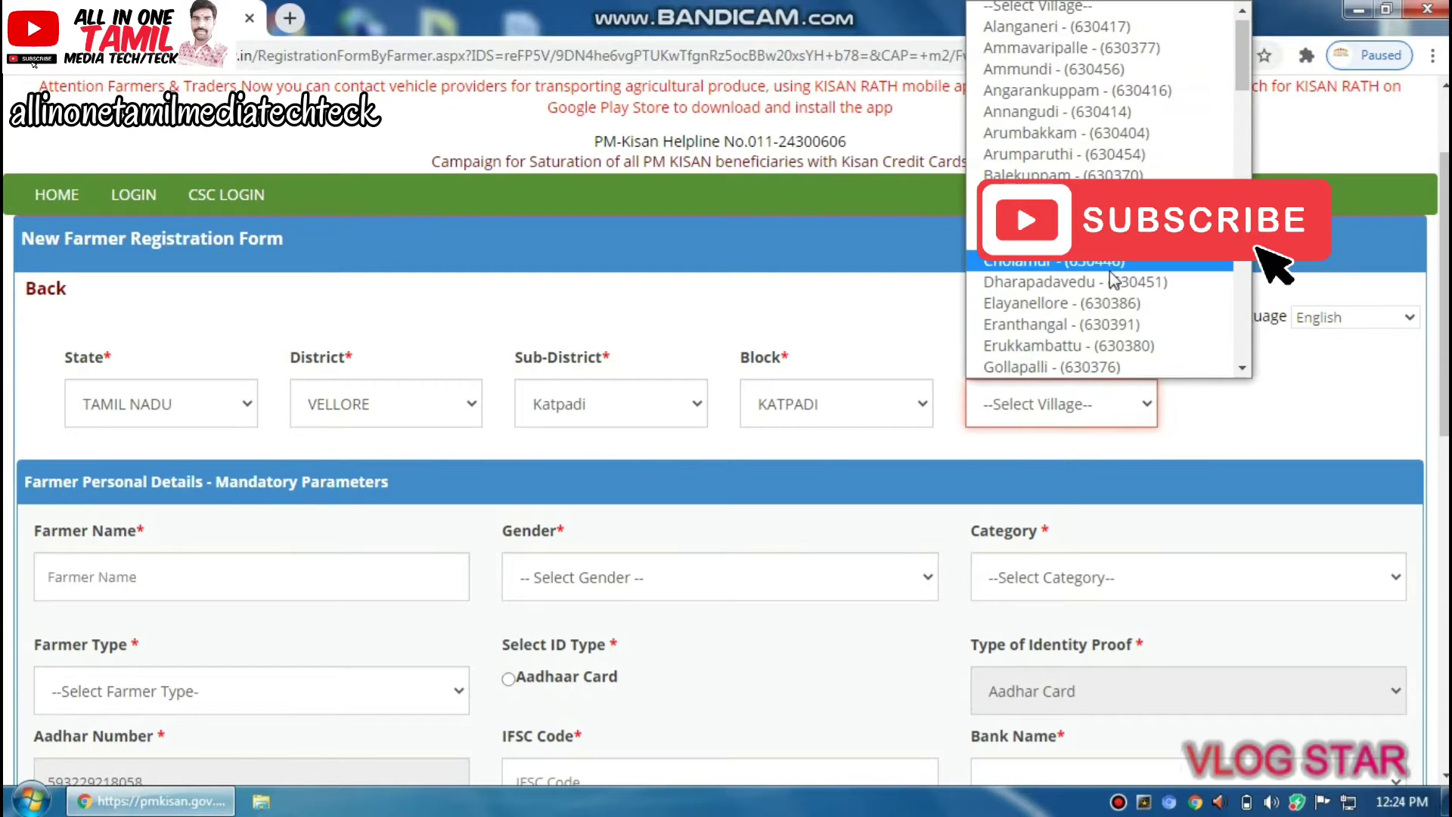
{"action": "left_click", "coordinate": [1068, 304]}
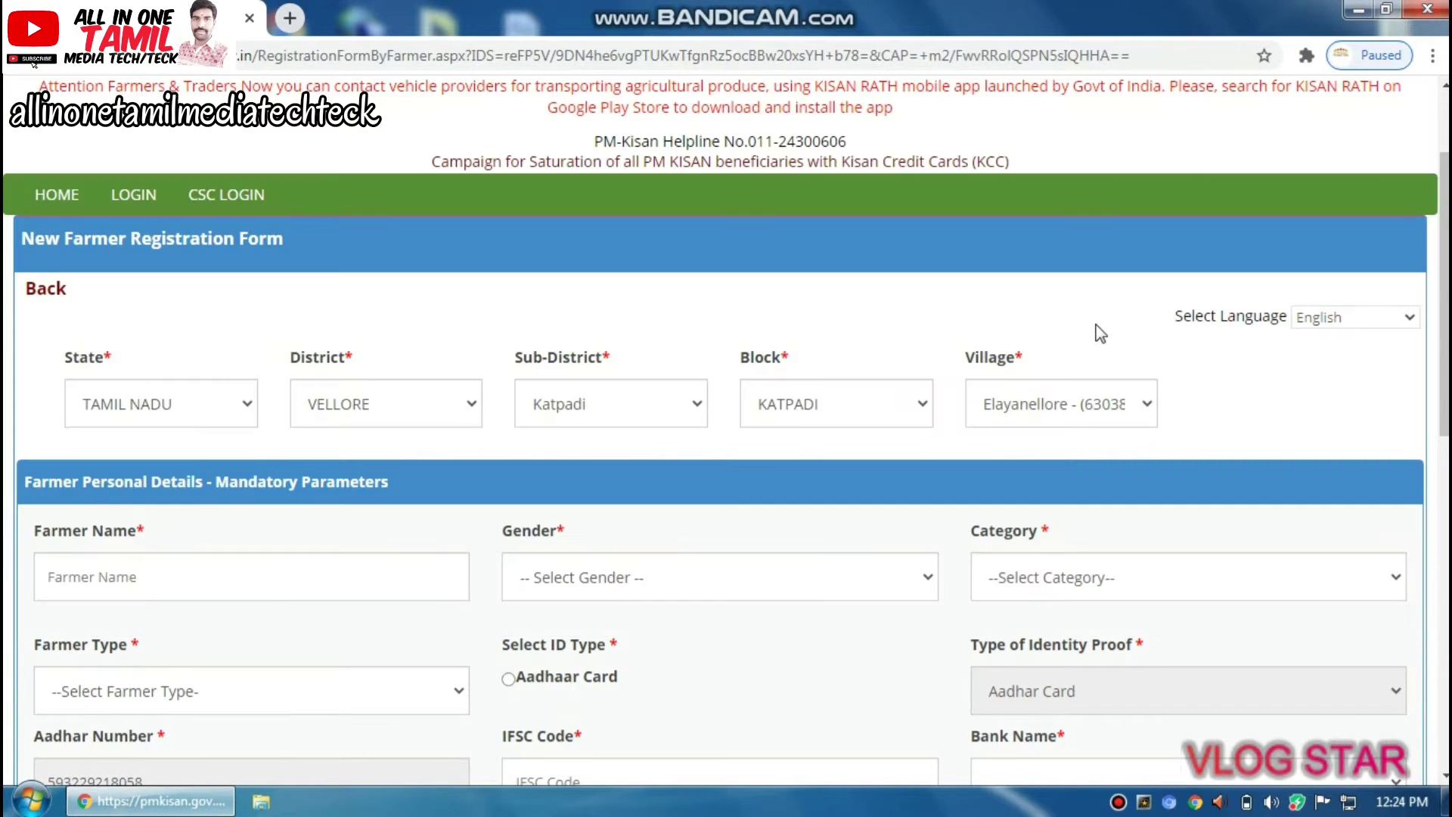
{"action": "left_click", "coordinate": [114, 573]}
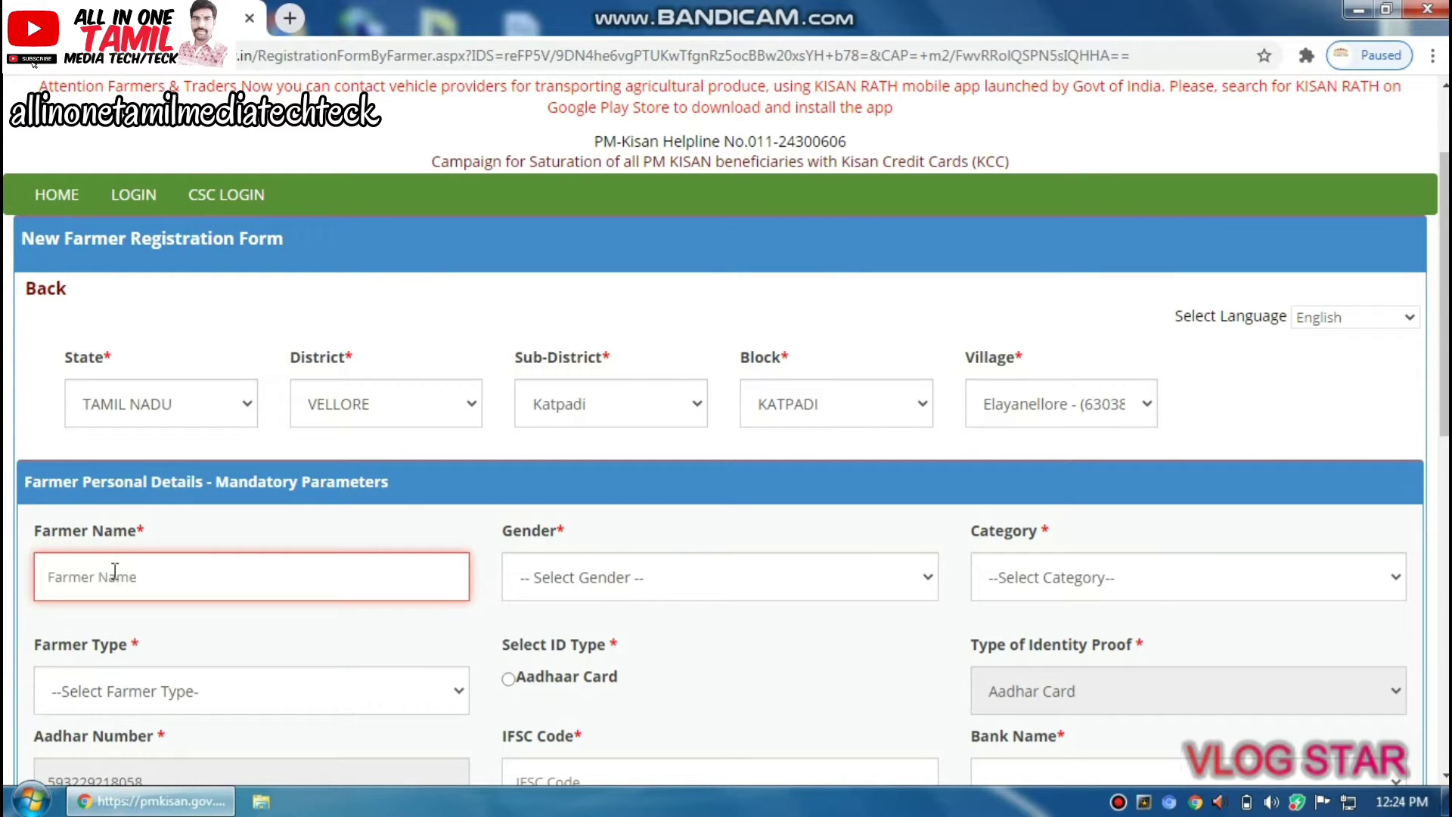
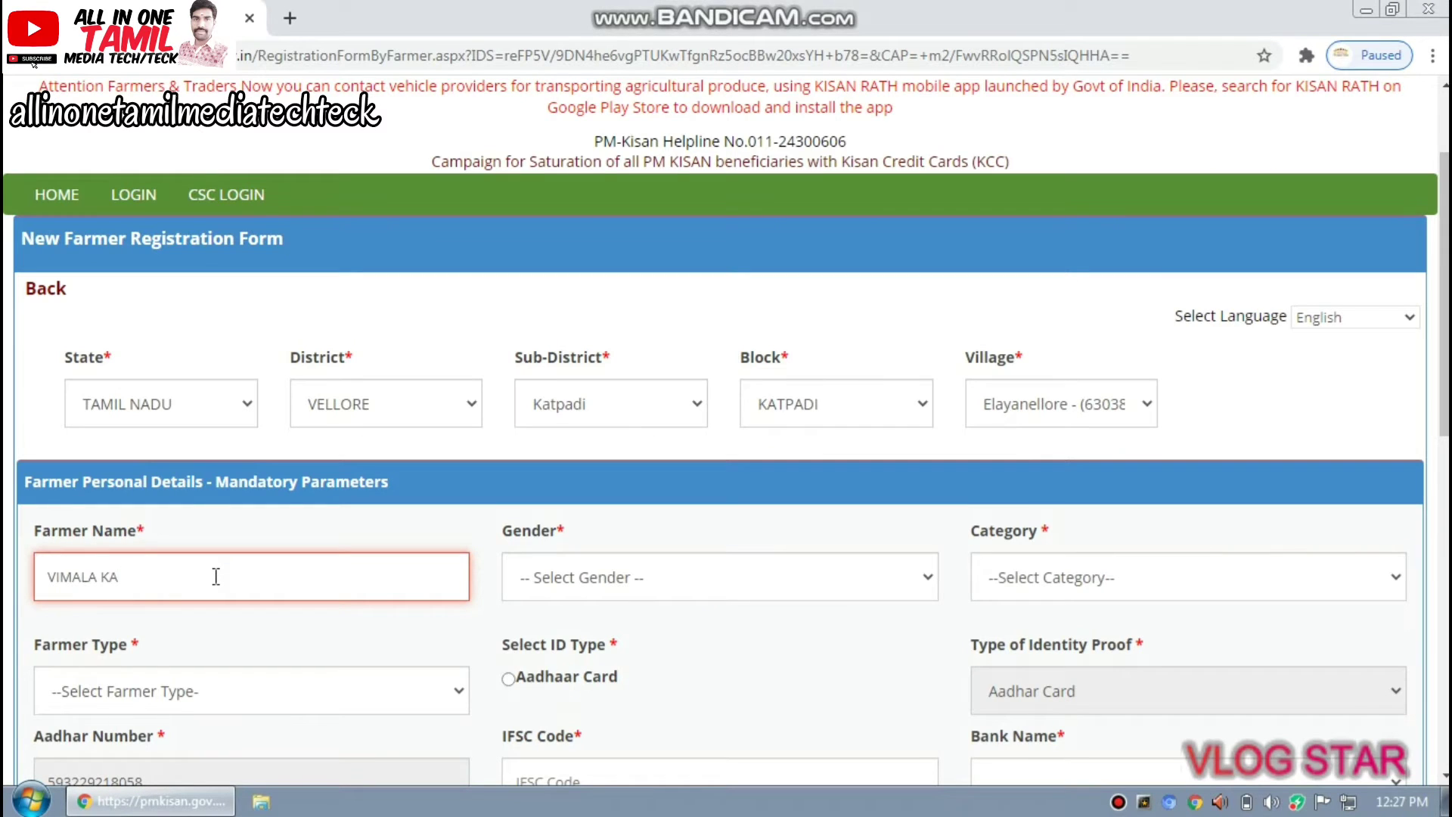
Enter the farmer's full name in the Farmer Name field
{"action": "left_click", "coordinate": [609, 578]}
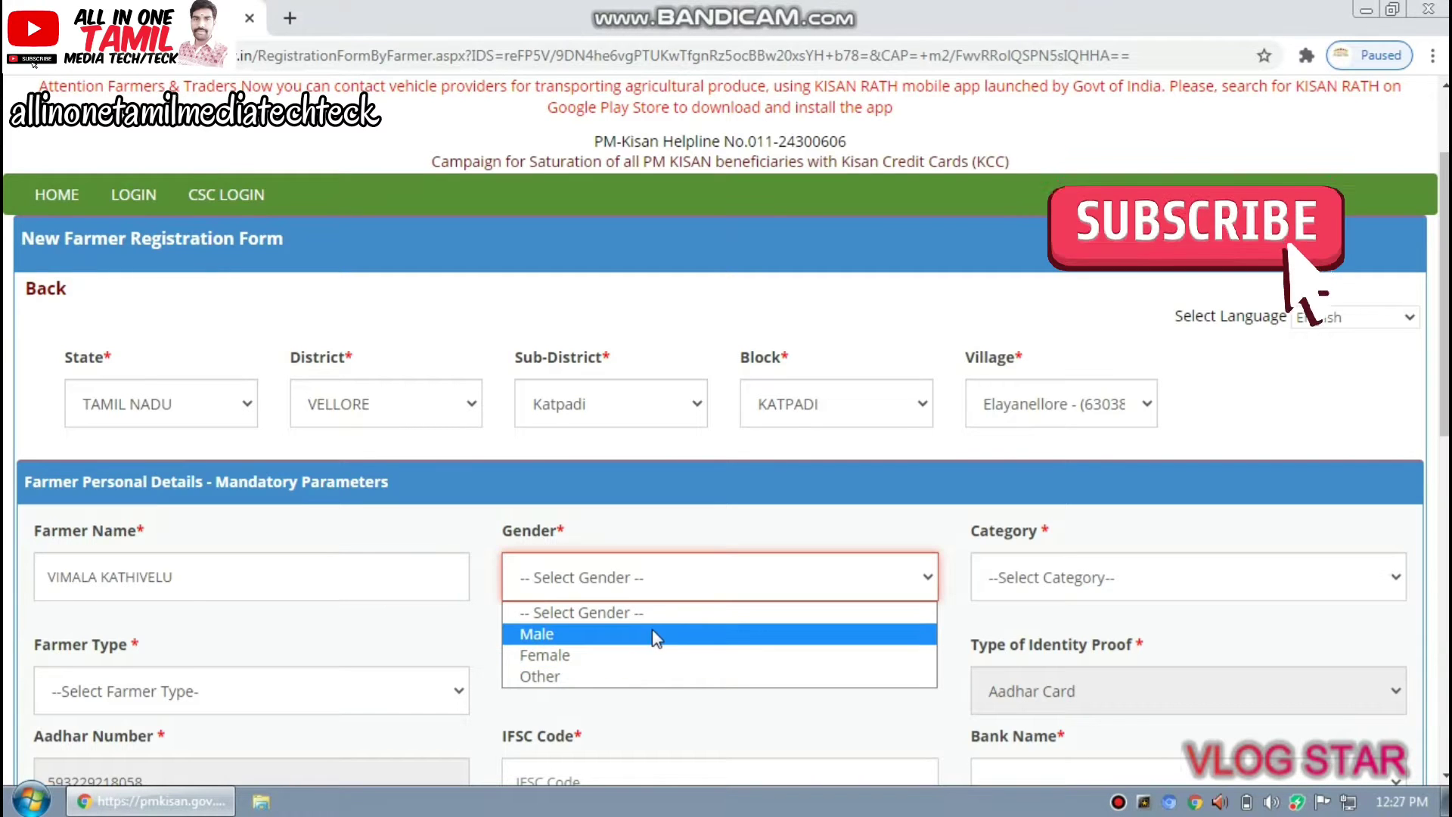
Set gender Female, category General/Others, farmer type others, and ID type Aadhaar Card
{"action": "left_click", "coordinate": [600, 655]}
{"action": "left_click", "coordinate": [1041, 579]}
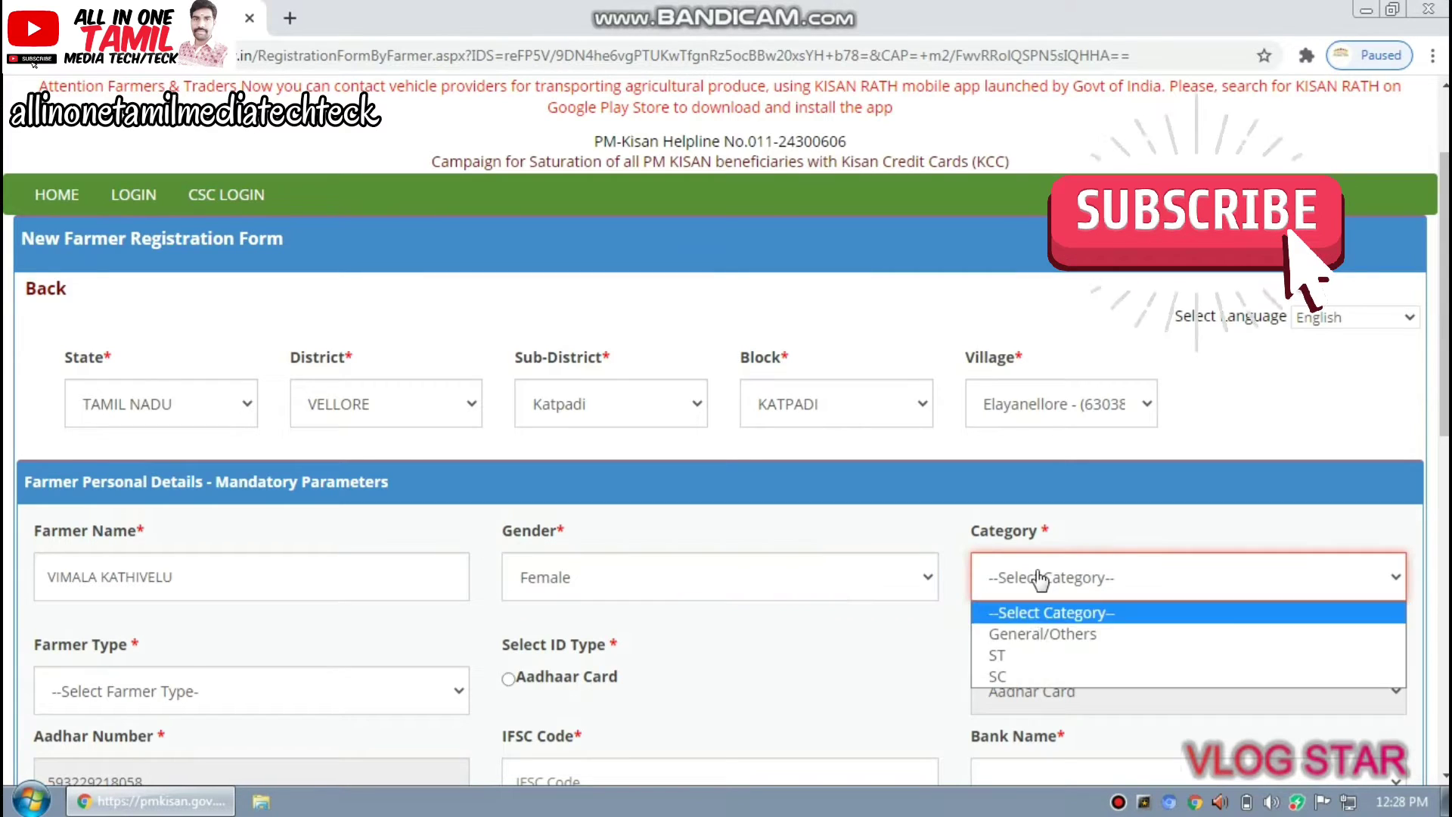
{"action": "left_click", "coordinate": [1034, 634]}
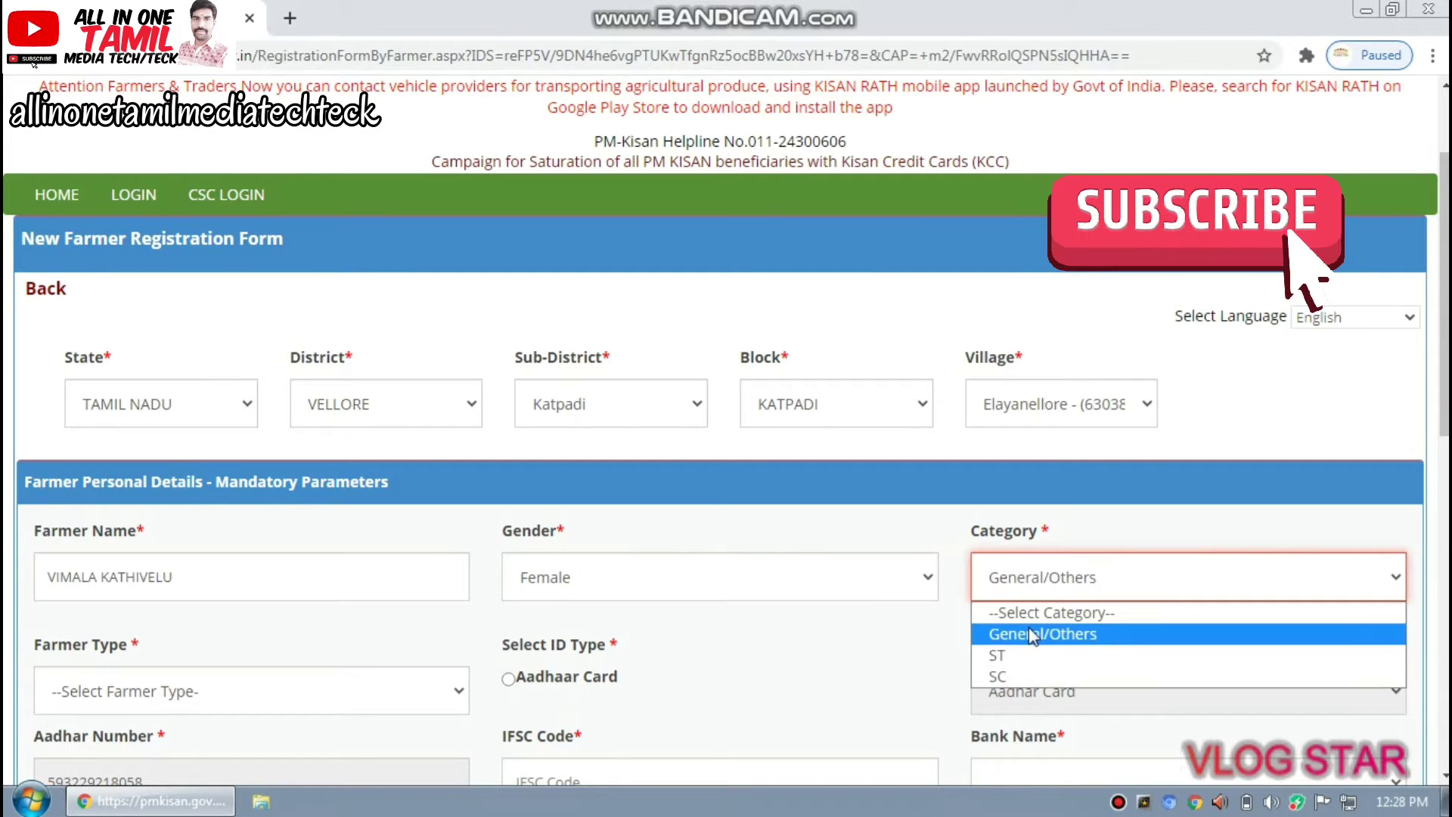
{"action": "left_click", "coordinate": [179, 698]}
{"action": "scroll", "coordinate": [178, 702], "scroll_direction": "down", "scroll_amount": 2}
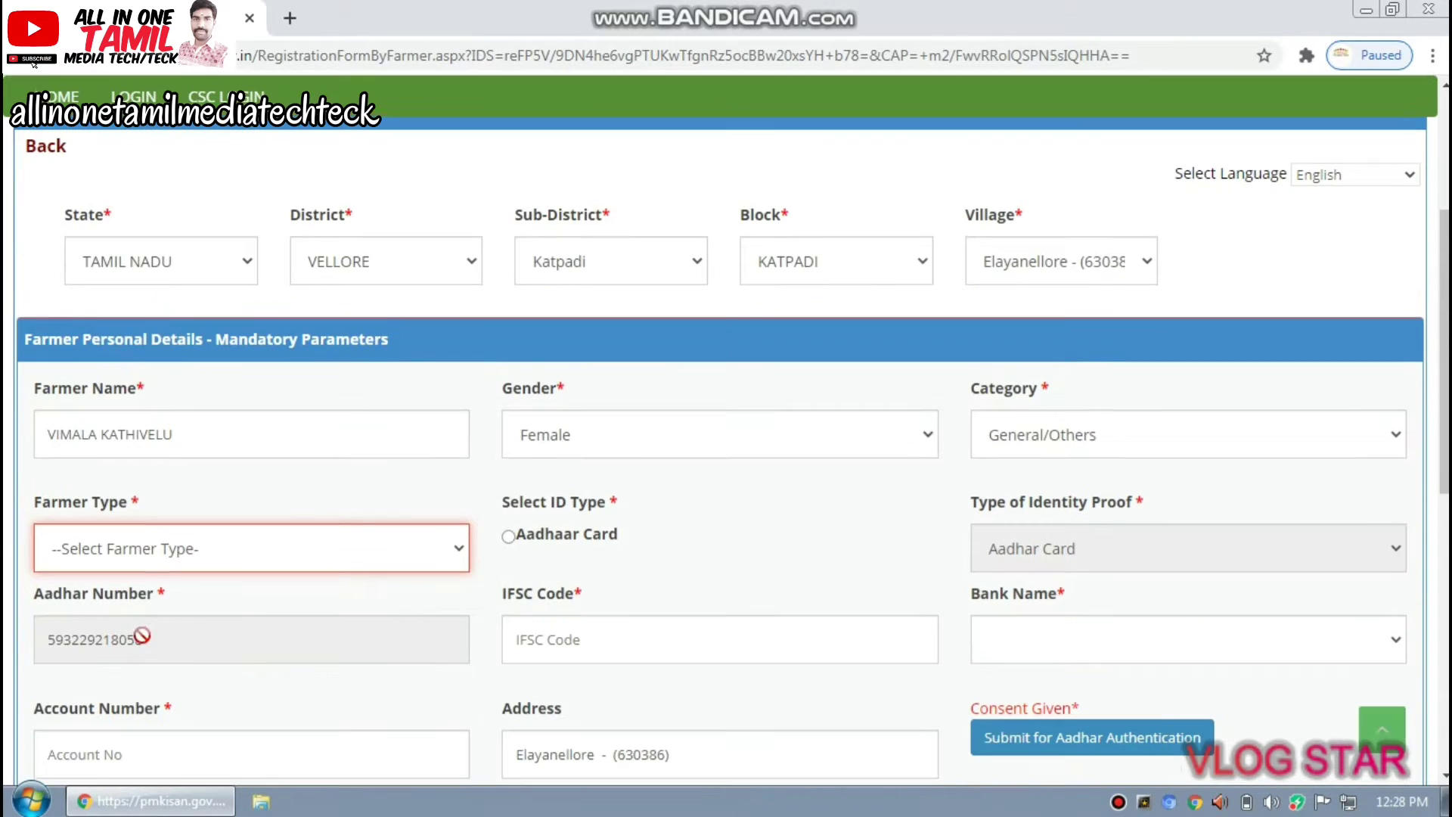
{"action": "left_click", "coordinate": [146, 556]}
{"action": "left_click", "coordinate": [158, 626]}
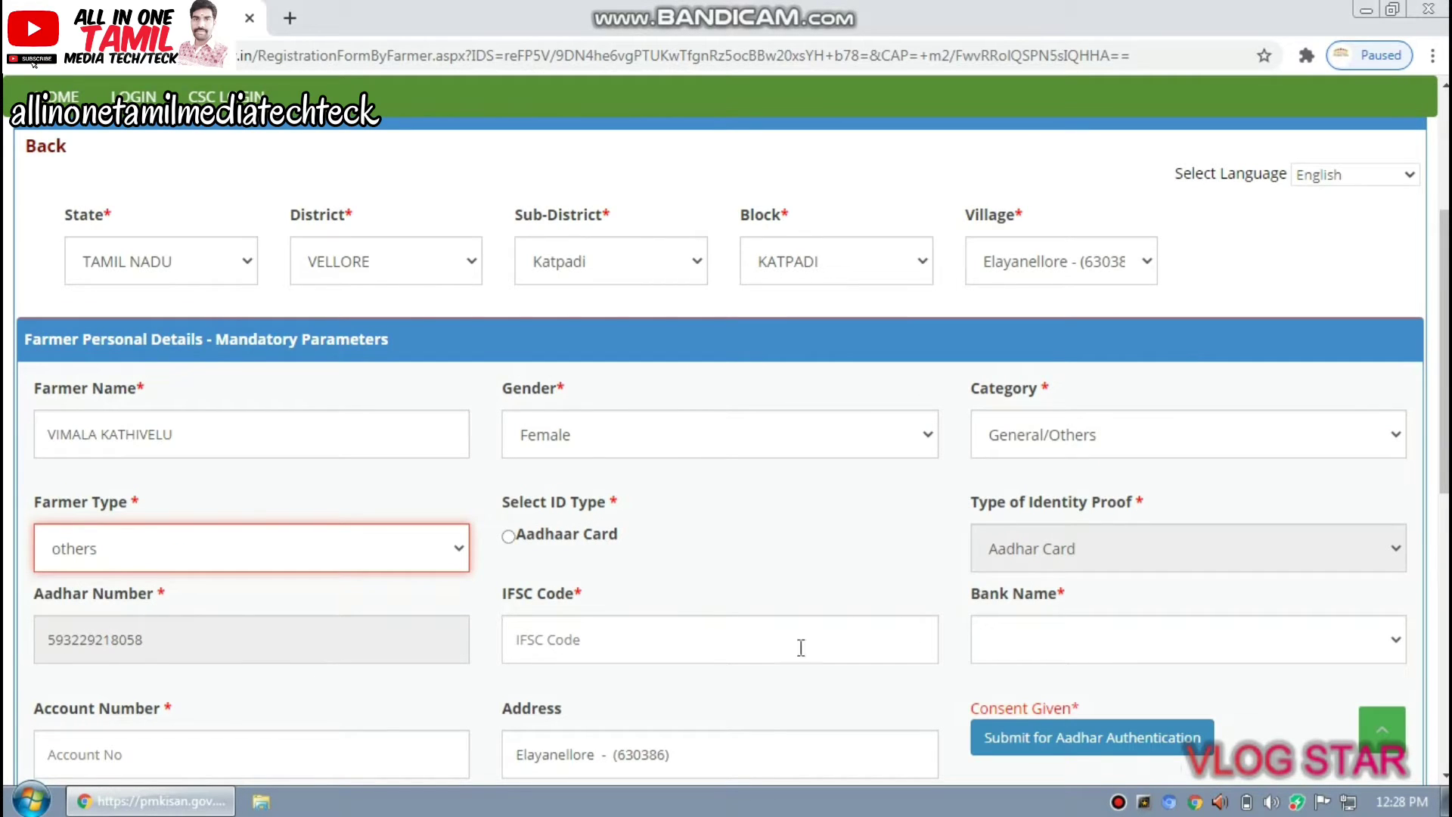
{"action": "left_click", "coordinate": [522, 539]}
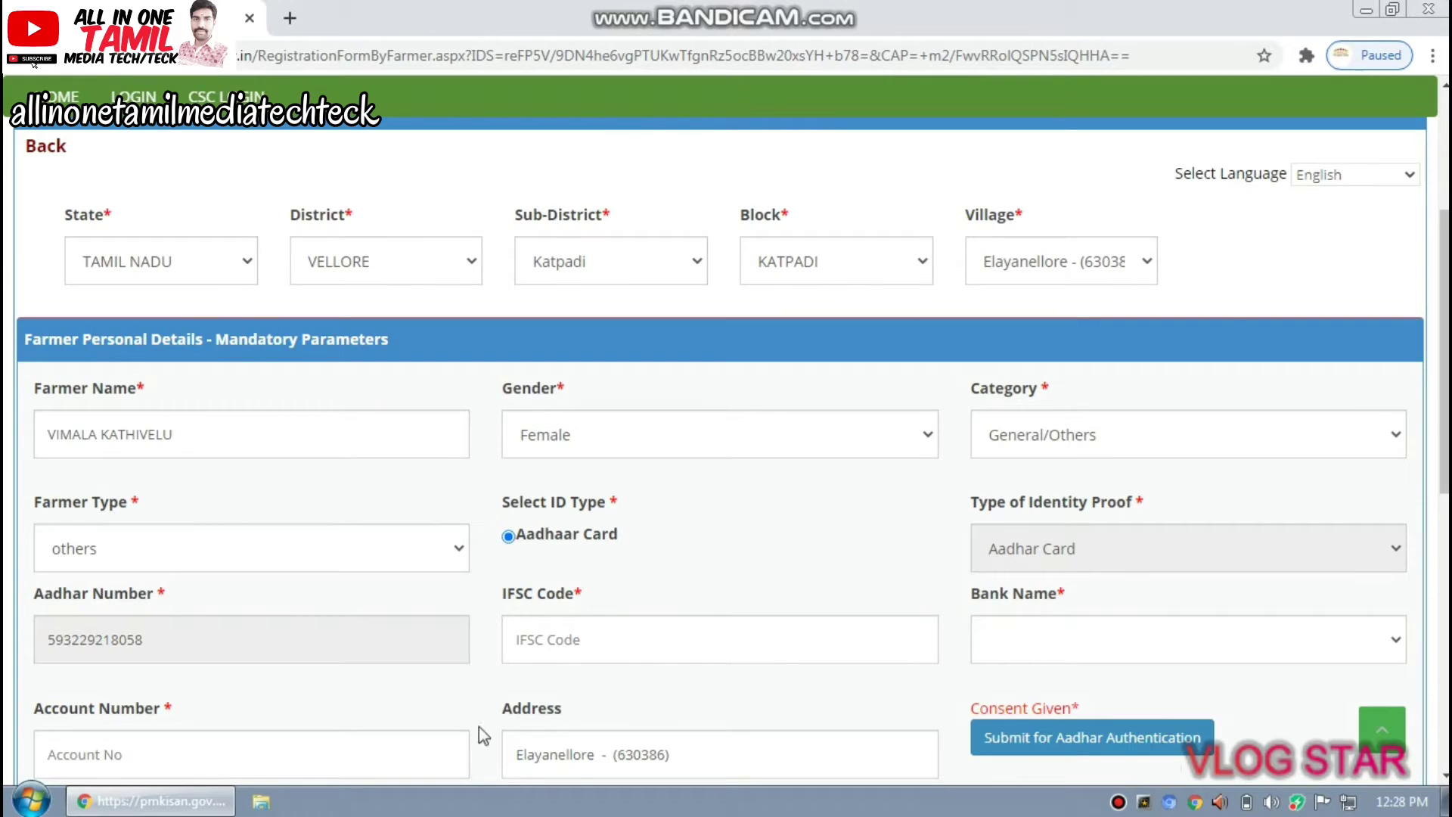
Enter IFSC code CNRB0001668, inserting the missing zeros after CNRB
{"action": "left_click", "coordinate": [614, 639]}
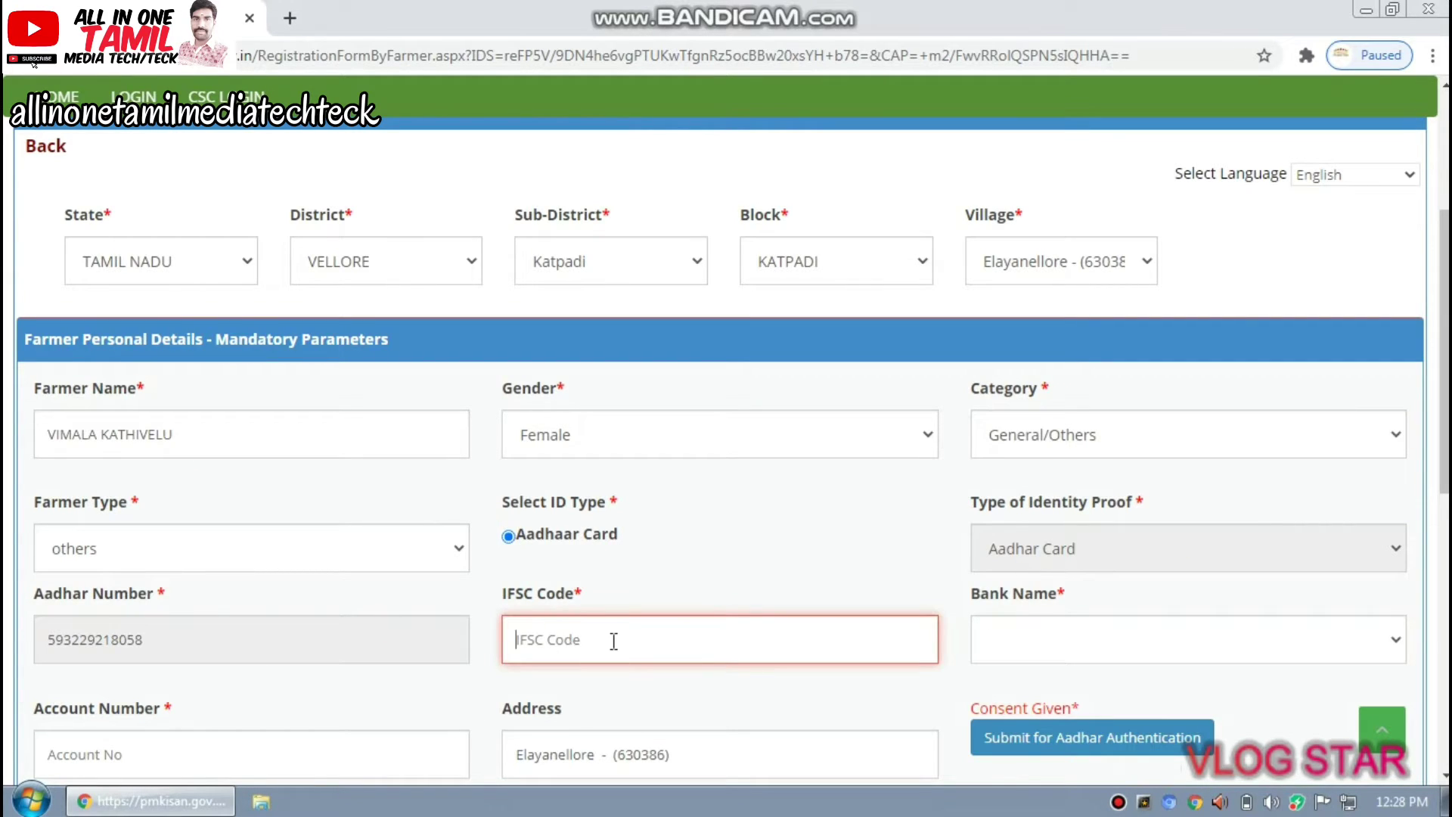
{"action": "type", "text": "CNRB"}
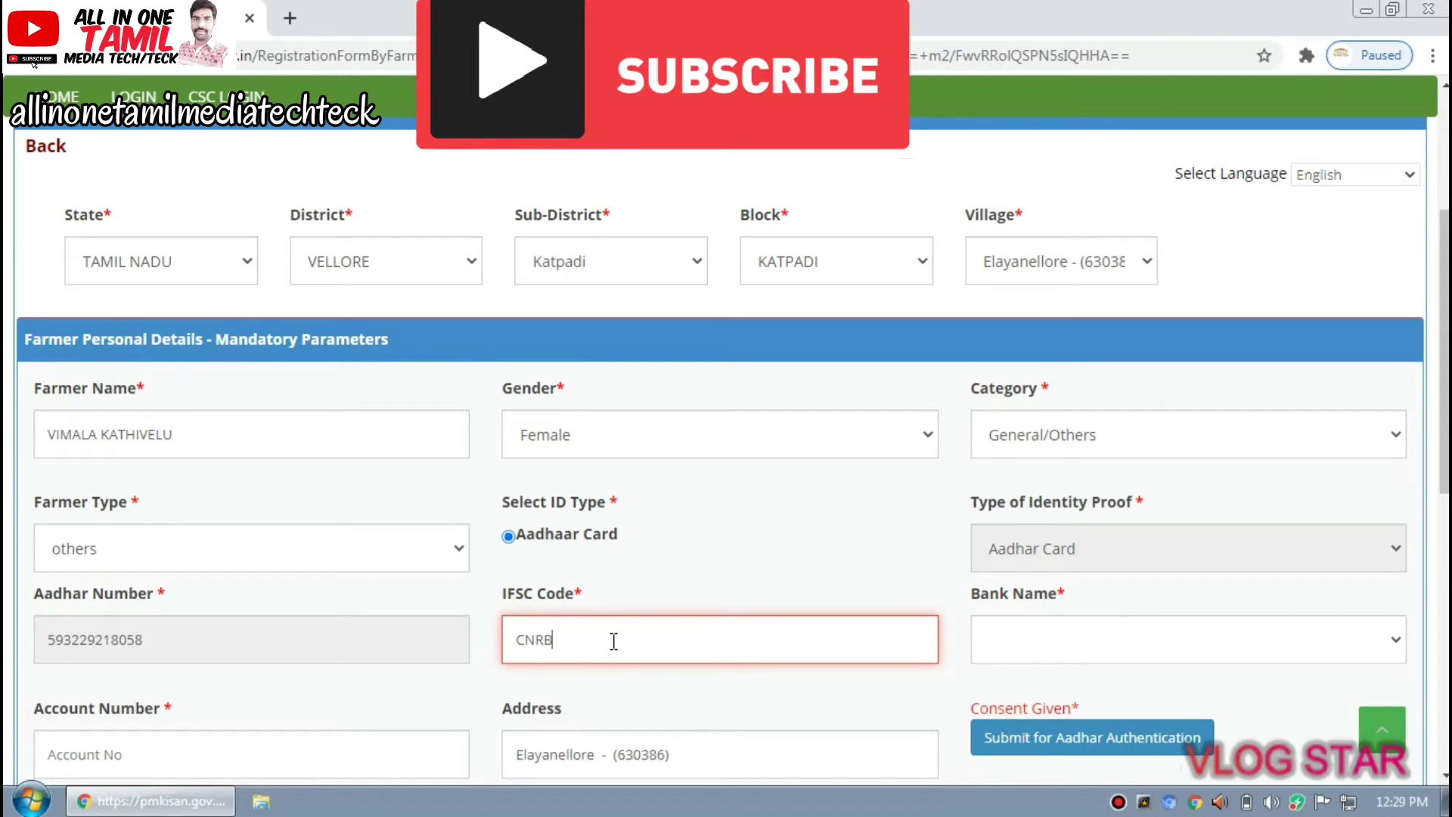
{"action": "type", "text": "1668"}
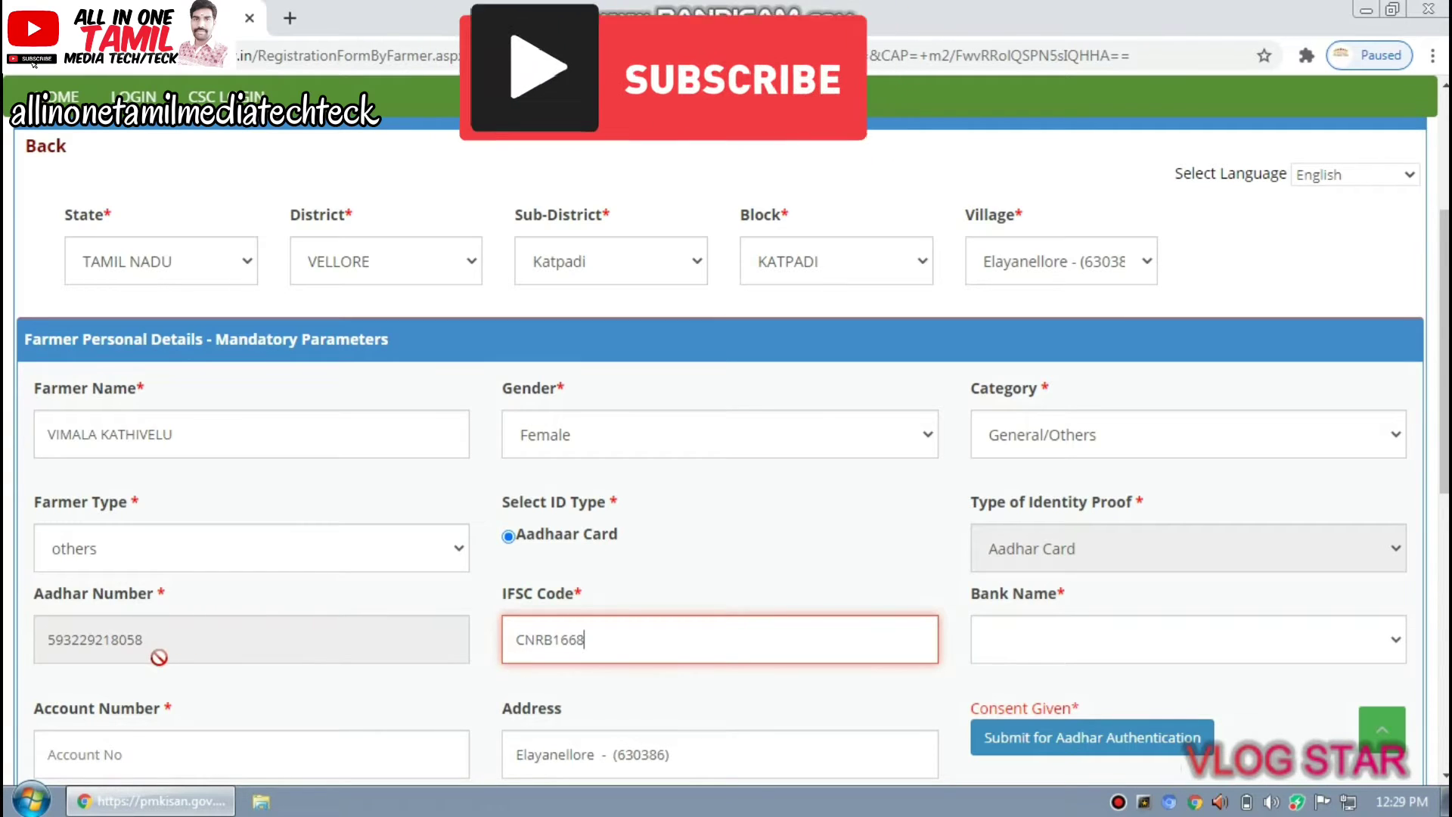
{"action": "left_click", "coordinate": [548, 640]}
{"action": "type", "text": "0"}
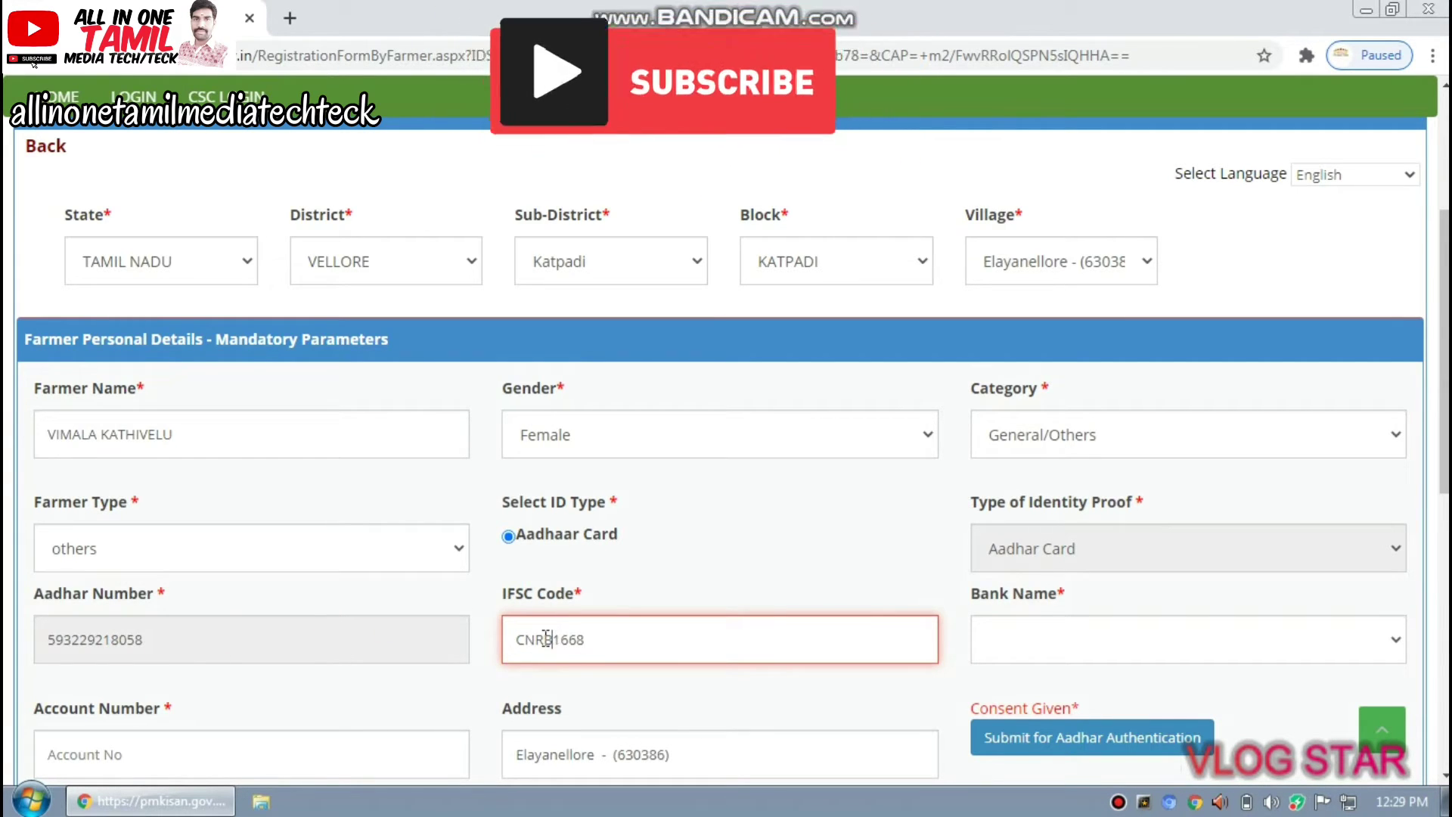
{"action": "type", "text": "0"}
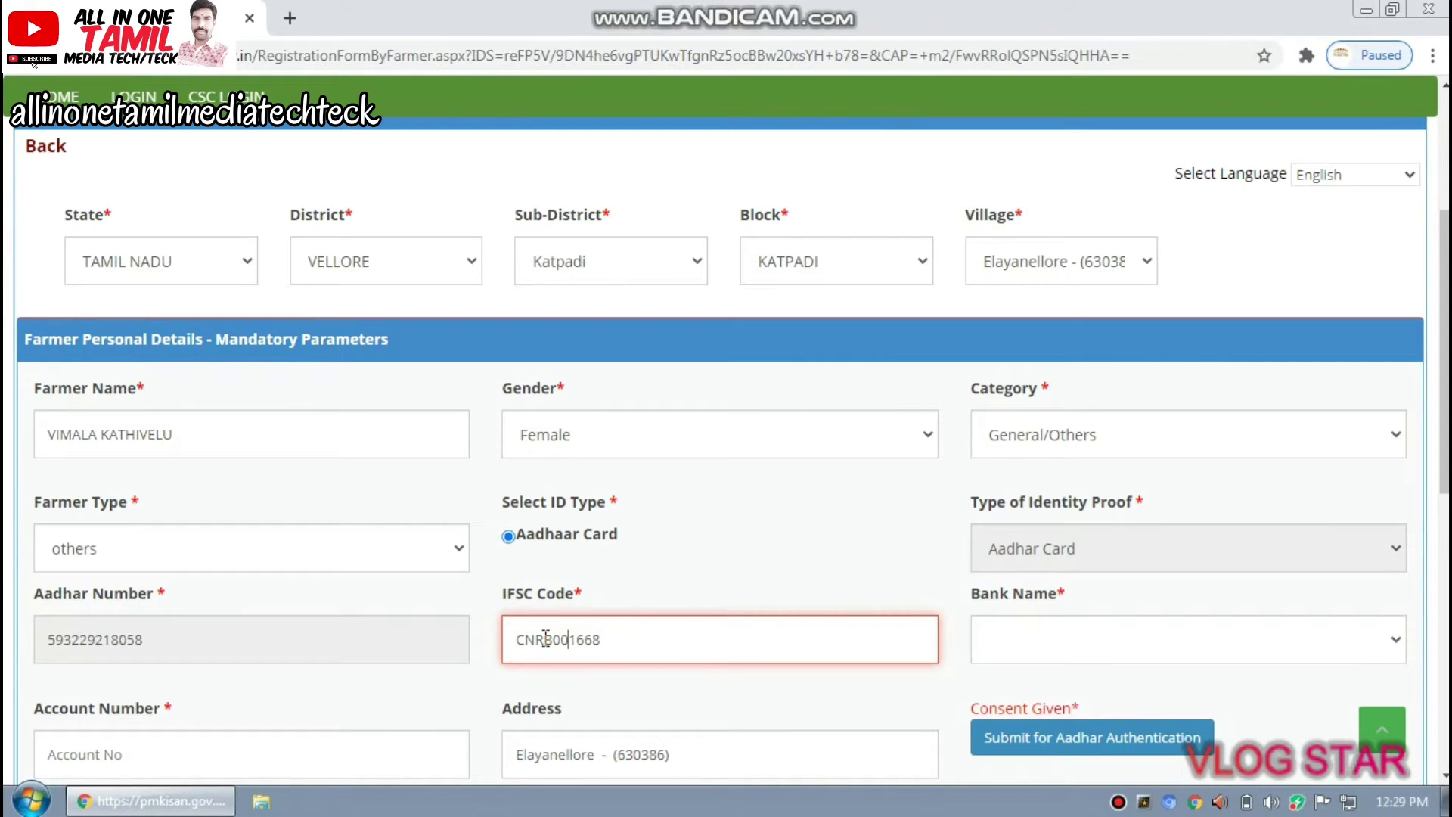
{"action": "type", "text": "0"}
Select CANARA BANK as the bank name for the IFSC code
{"action": "left_click", "coordinate": [639, 639]}
{"action": "left_click", "coordinate": [1189, 638]}
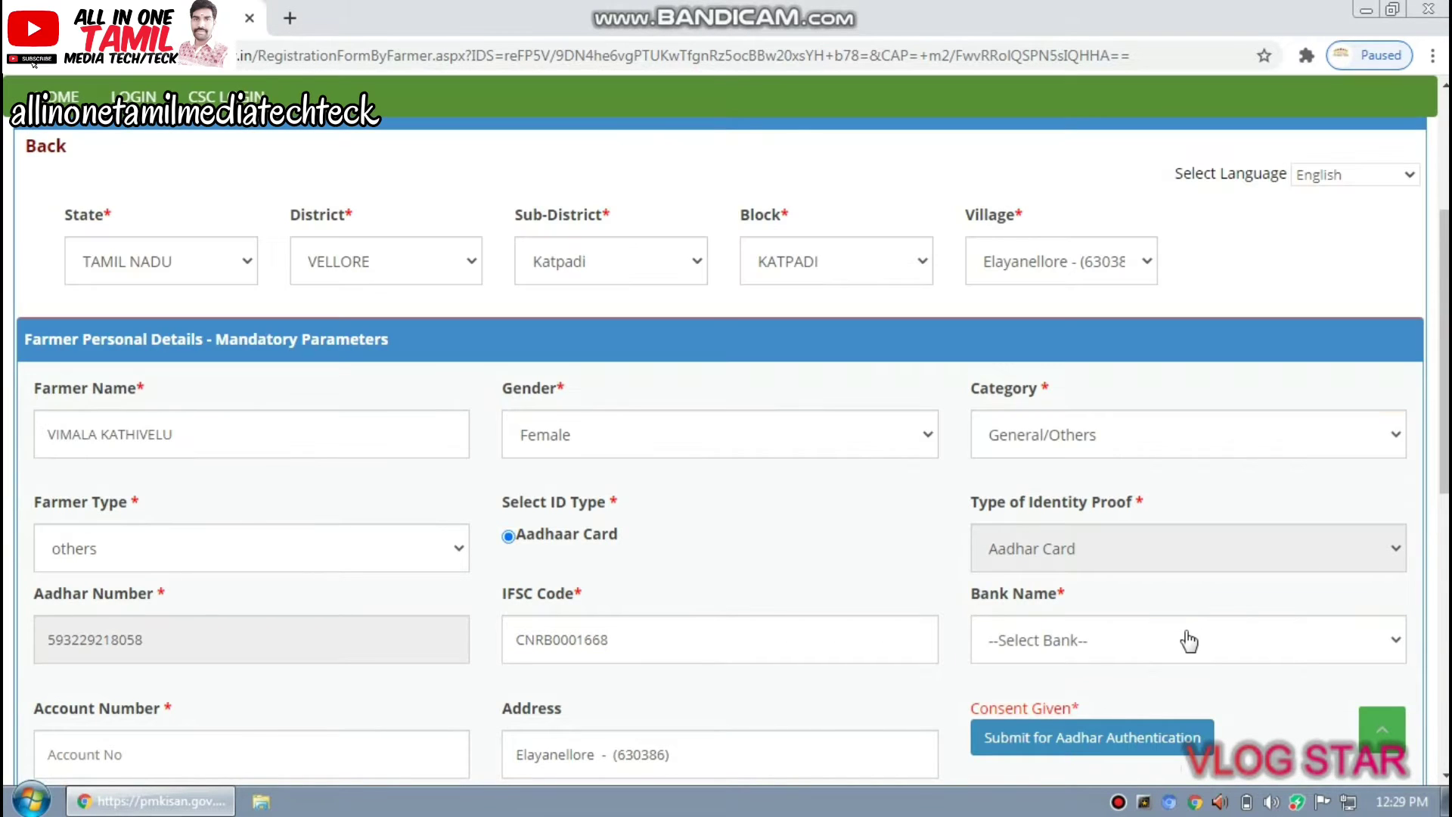
{"action": "left_click", "coordinate": [1190, 641]}
{"action": "left_click", "coordinate": [1092, 696]}
Enter the farmer's bank account number and submit for Aadhaar authentication
{"action": "scroll", "coordinate": [801, 700], "scroll_direction": "down", "scroll_amount": 4}
{"action": "left_click", "coordinate": [289, 420]}
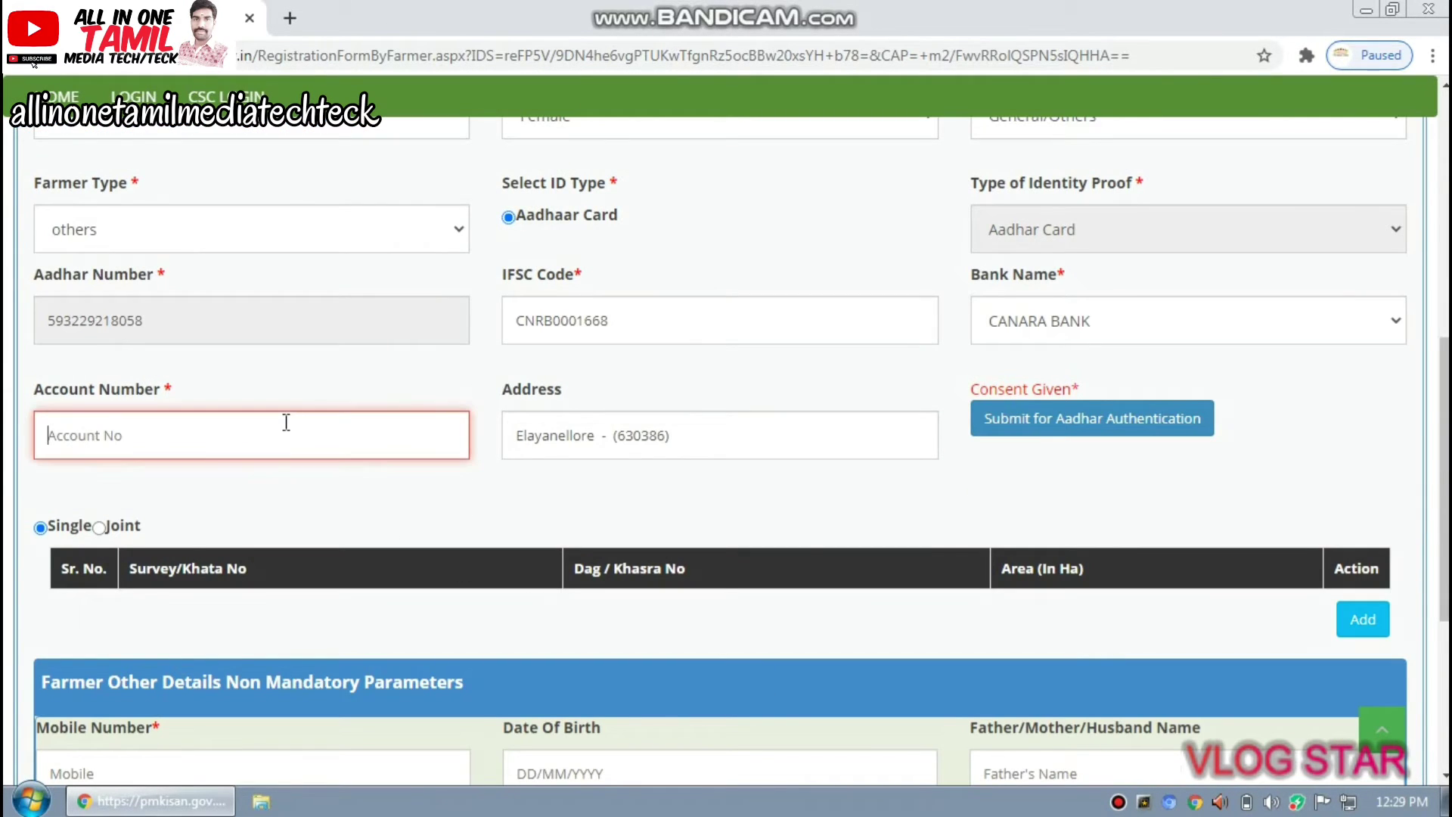
{"action": "left_click", "coordinate": [1064, 422]}
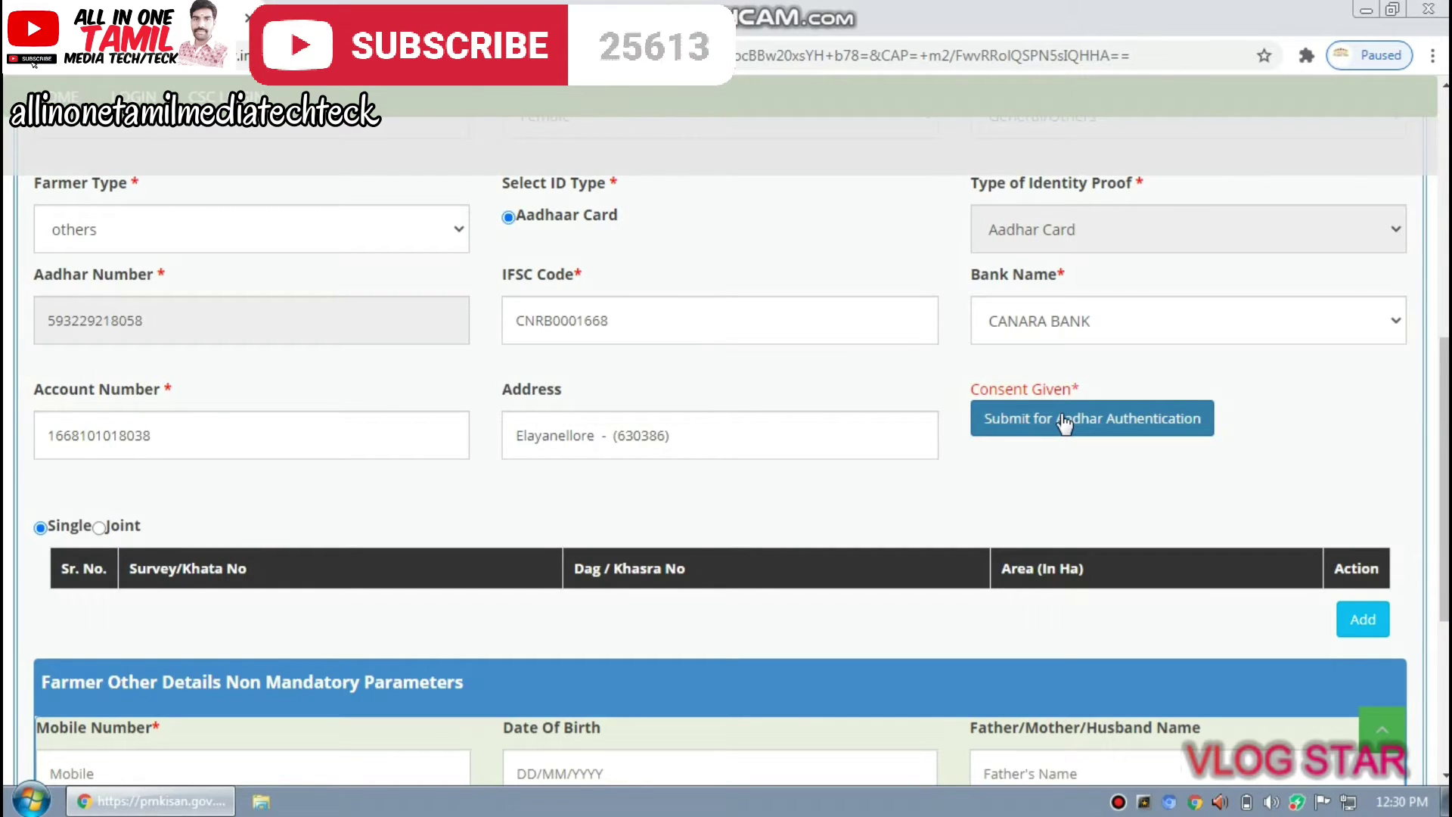